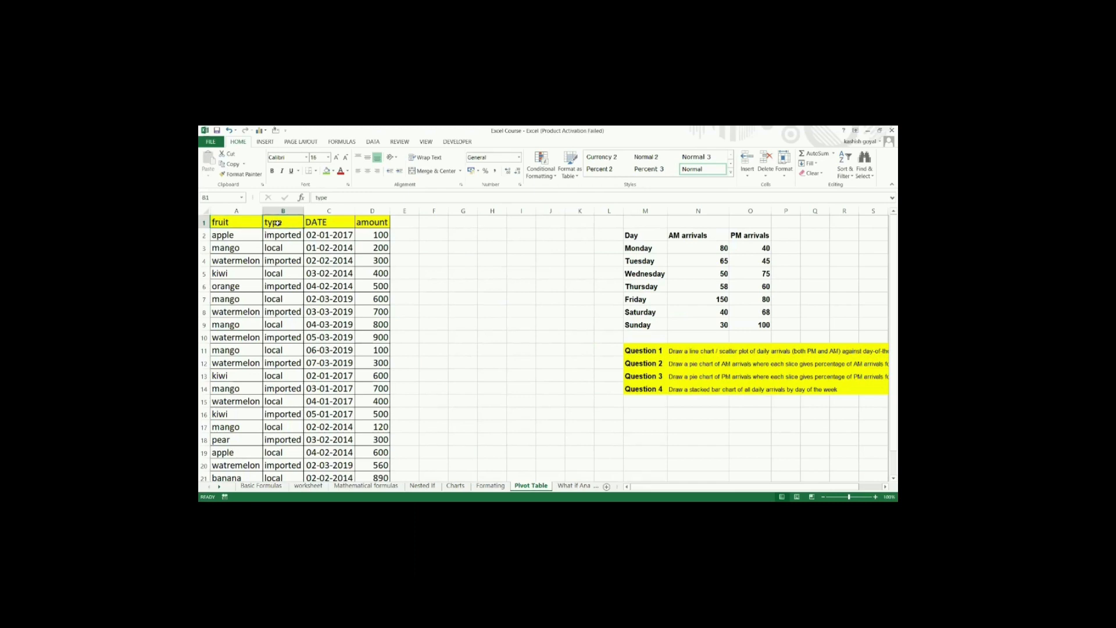
Step: Examine the type, DATE and amount columns of the fruit data from the headers to the last row
click(324, 227)
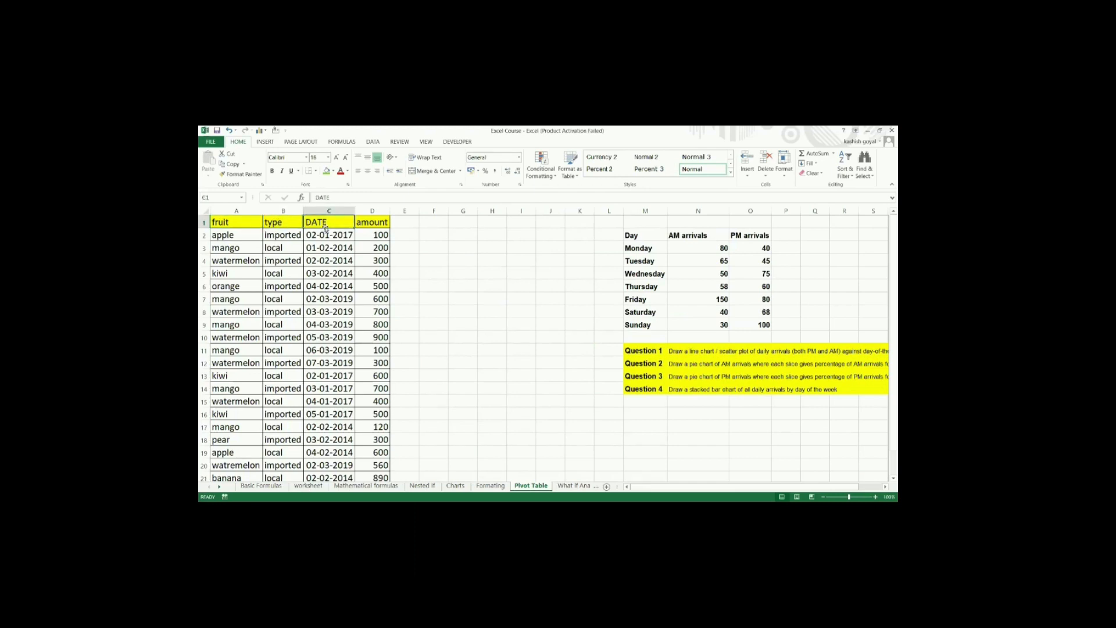
click(374, 225)
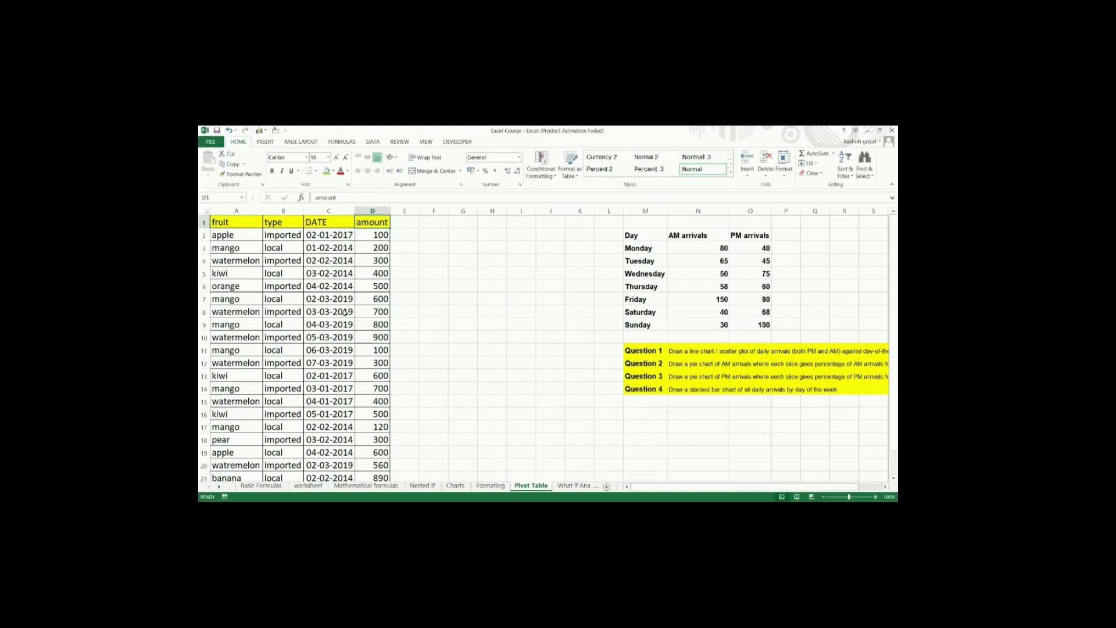
scroll(345, 312, down, 3)
click(345, 313)
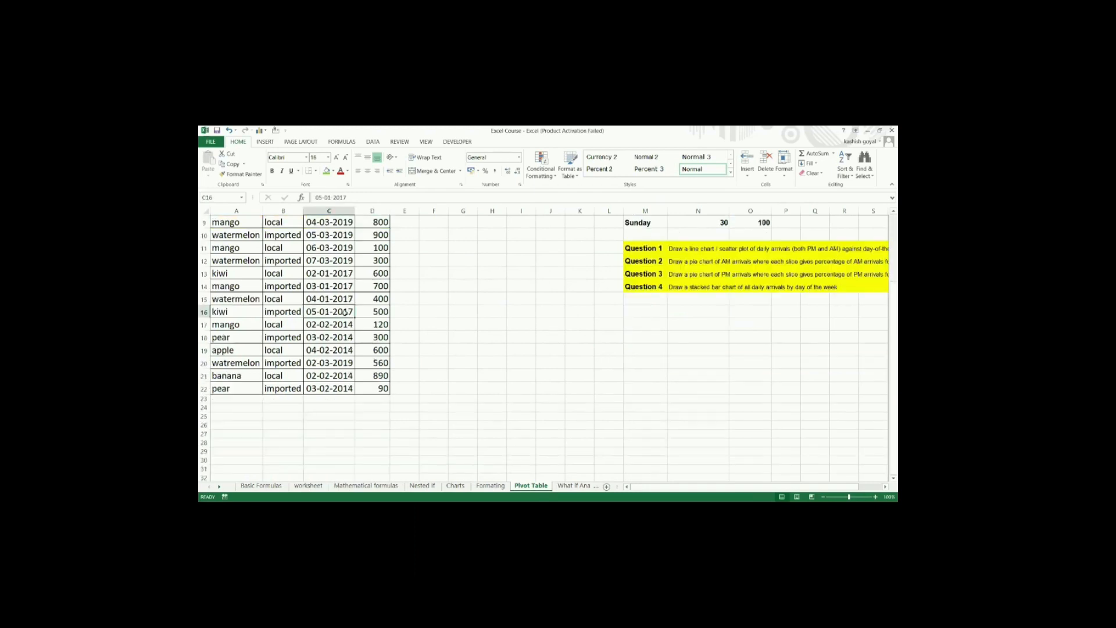
scroll(344, 312, up, 3)
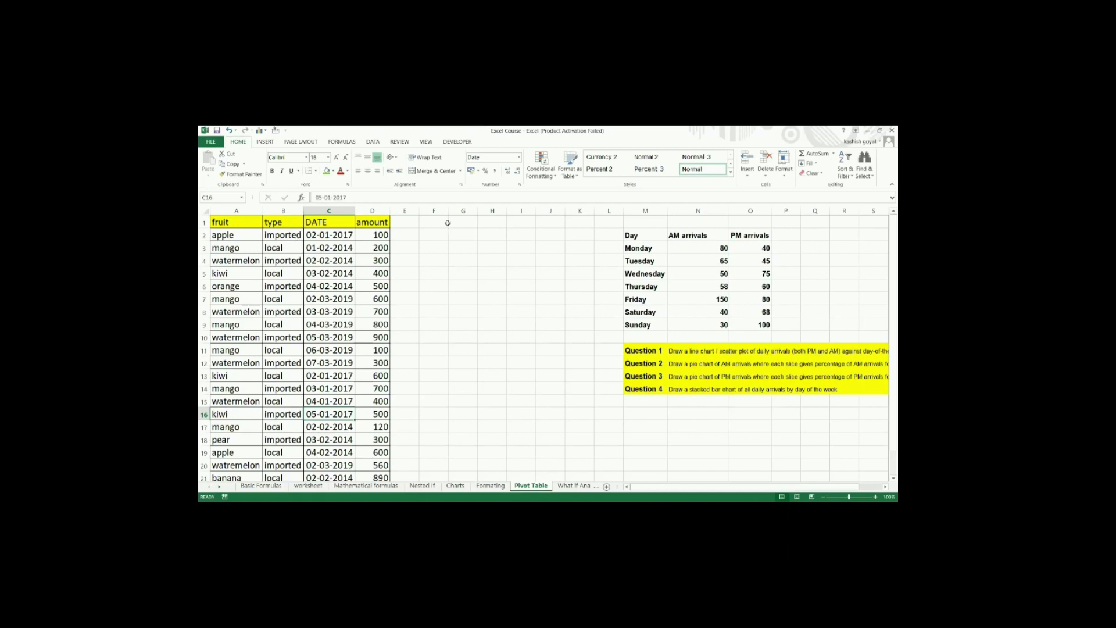
Step: Enter "step 1" in cell F1 and "insert" in cell G1 beside the fruit data
click(443, 223)
text(step)
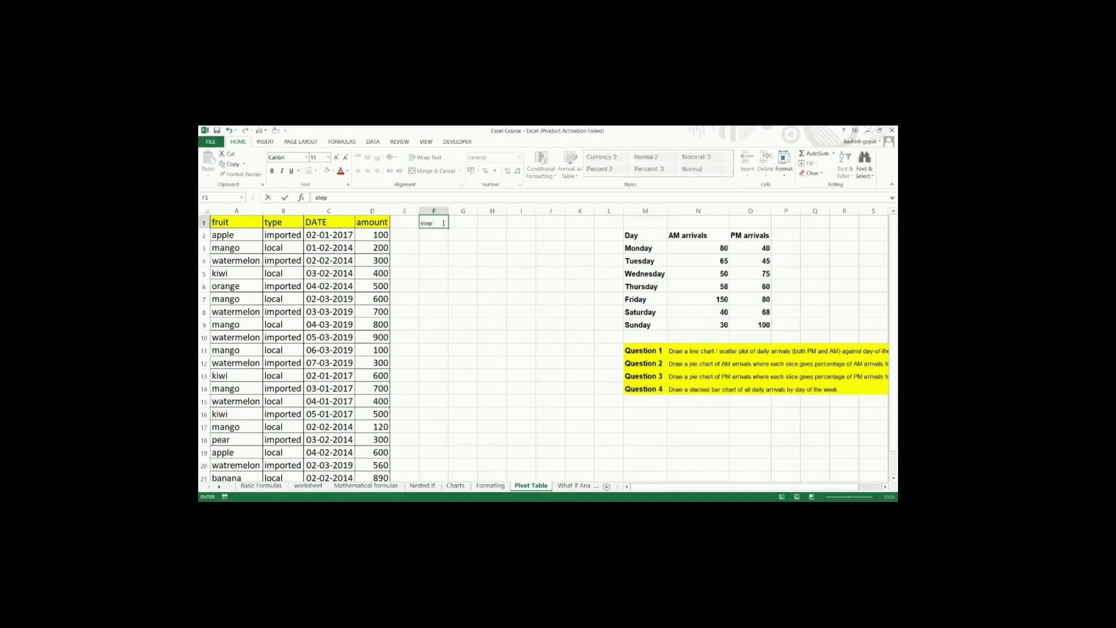
key(Tab)
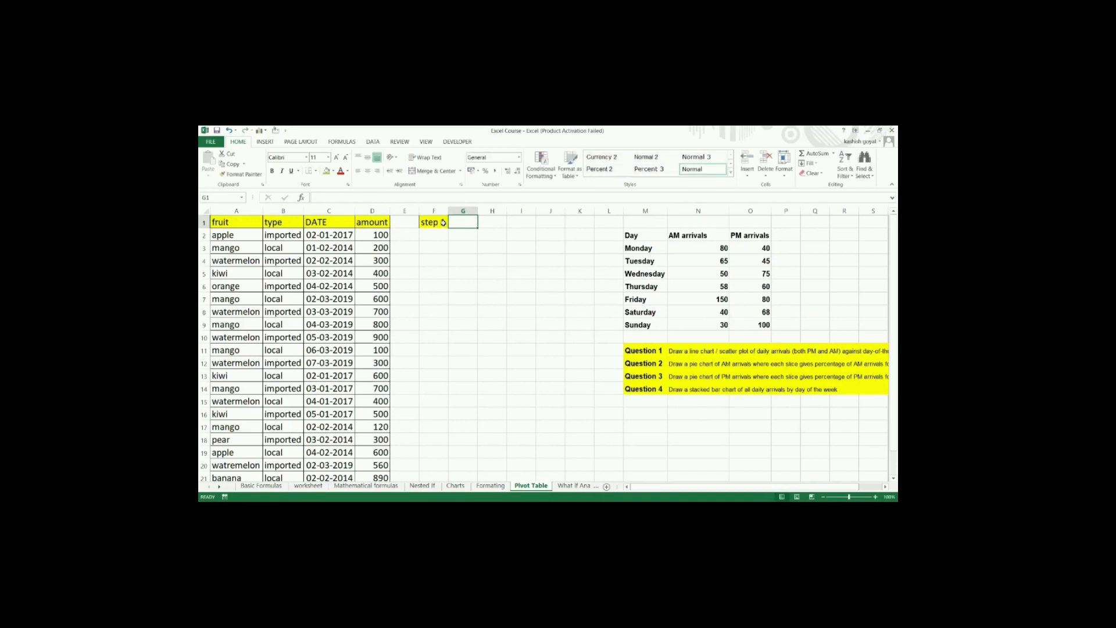
text(insert)
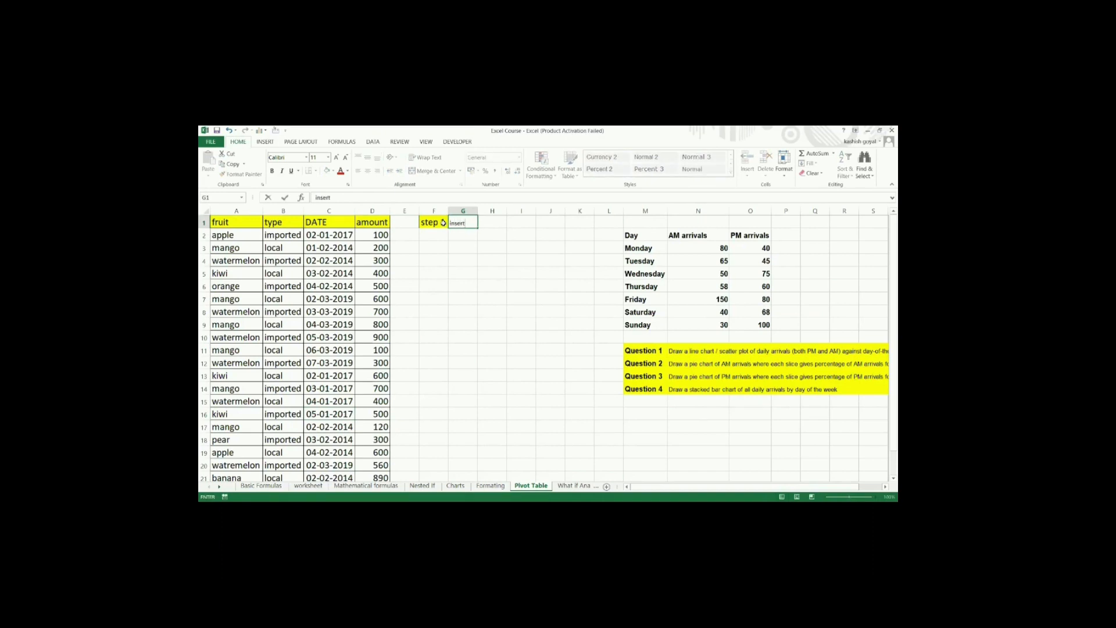
key(Return)
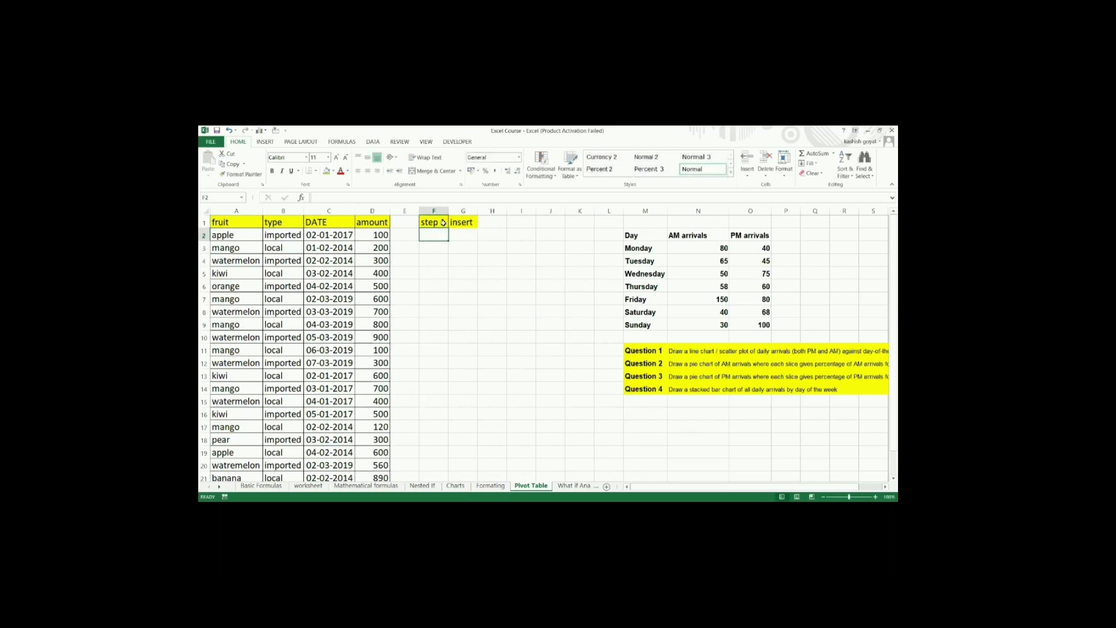
Step: Enter "step 2" in cell F2 and "select pivot table" in cell G2
text(step 1ep )
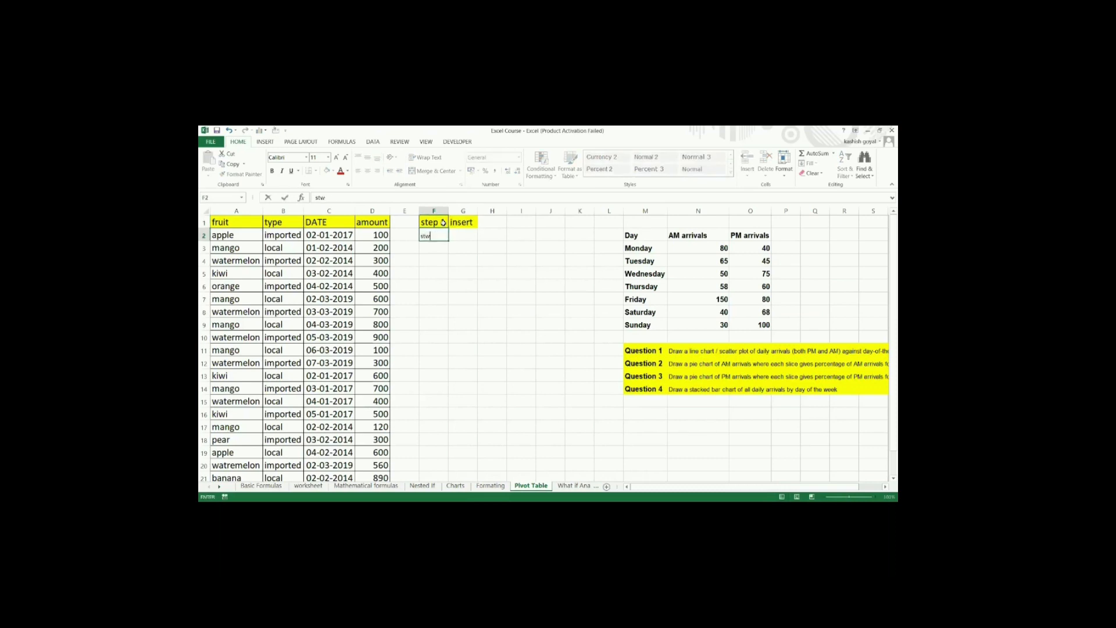
text(2)
key(Tab)
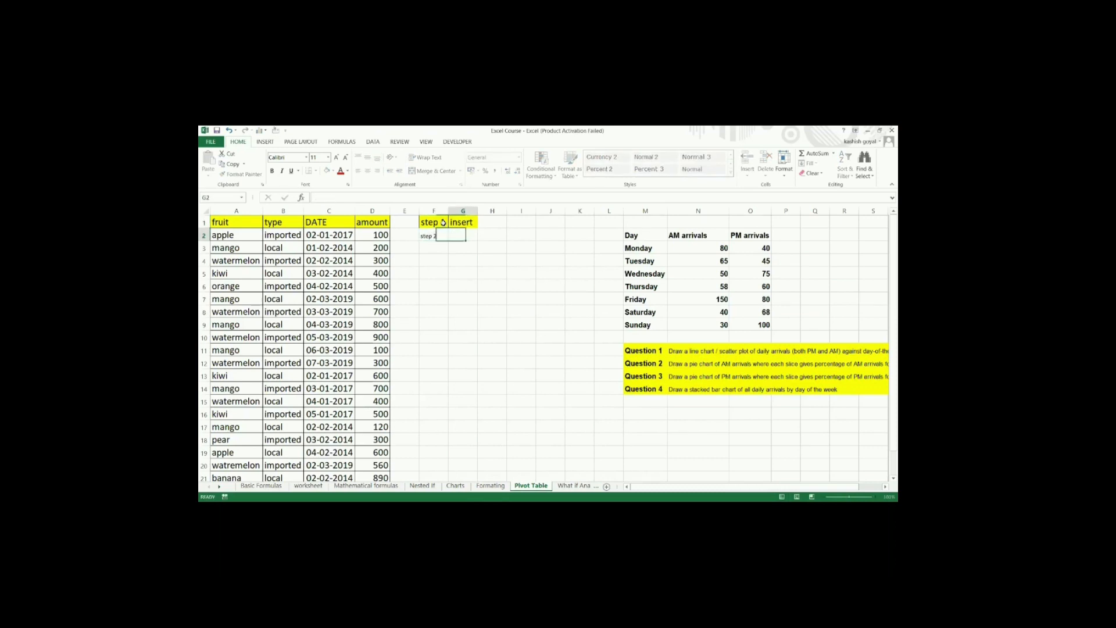
text(st)
text(lect p)
text(ivot)
text( table)
key(Return)
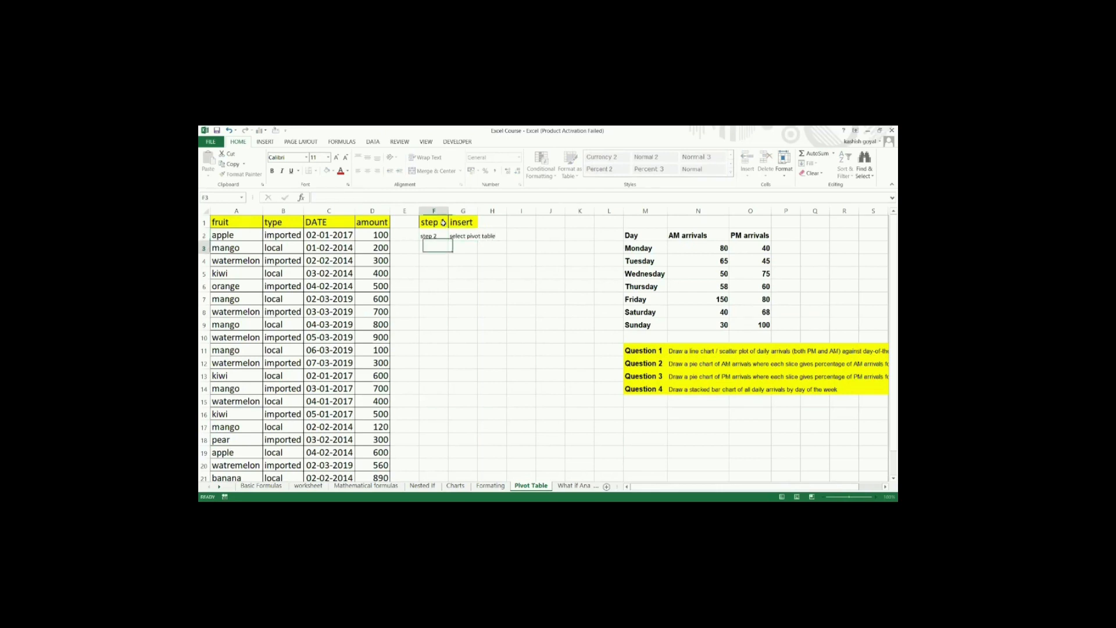
Step: Enter "step 3" in cell F3 below the other step labels
text(step 3)
click(436, 248)
key(BackSpace)
click(470, 260)
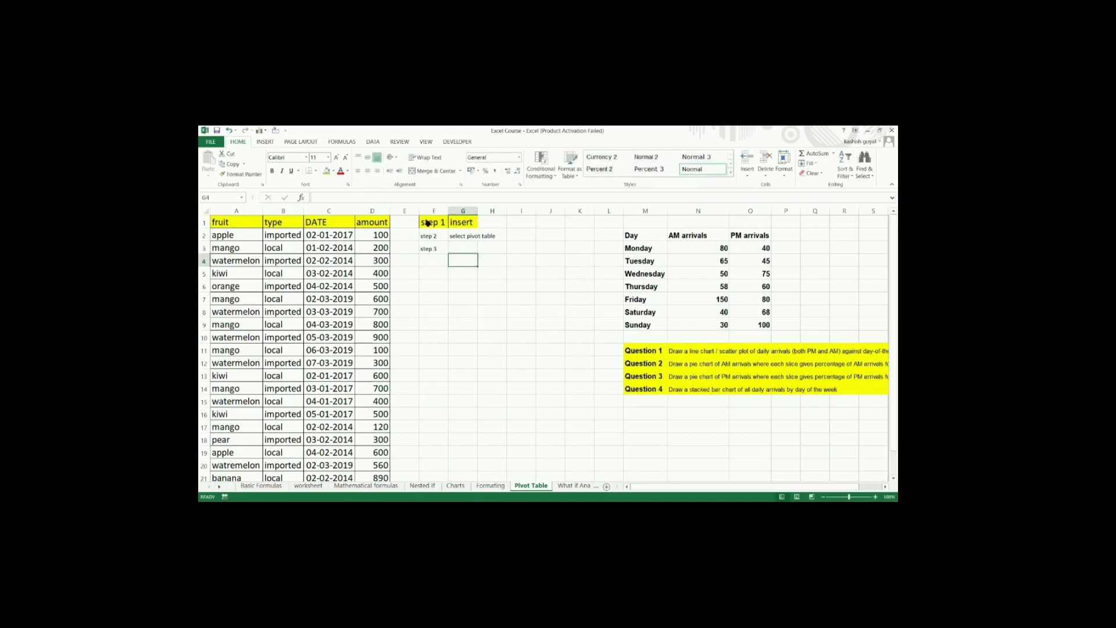
Step: Move the step notes in F1:G3 down one row so they start at F2
drag(428, 222, 470, 248)
key(ctrl+c)
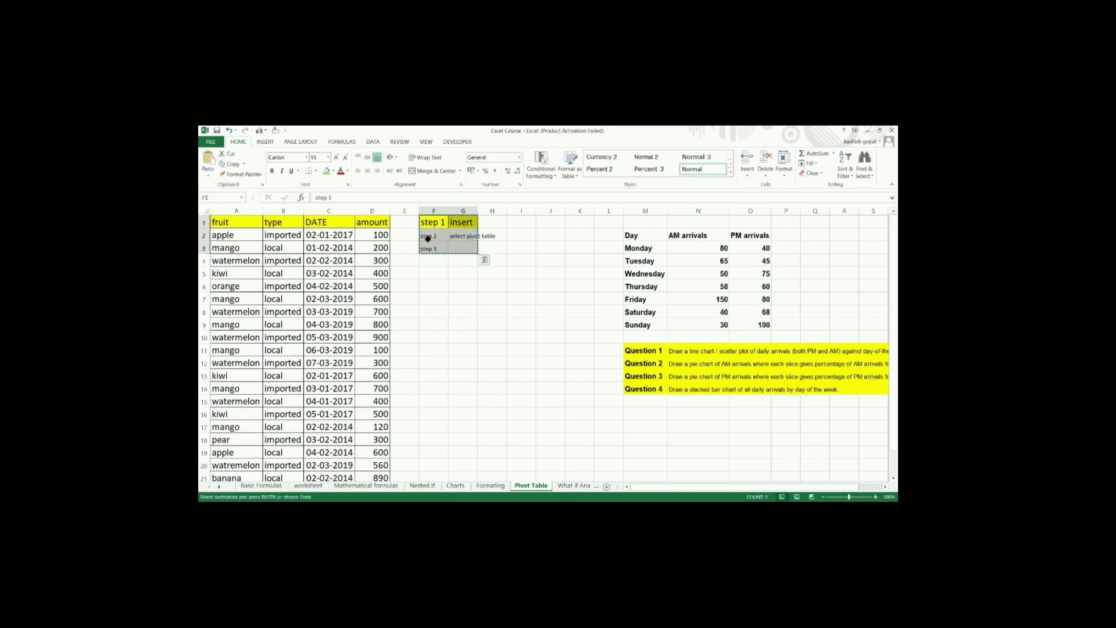
click(428, 237)
key(Return)
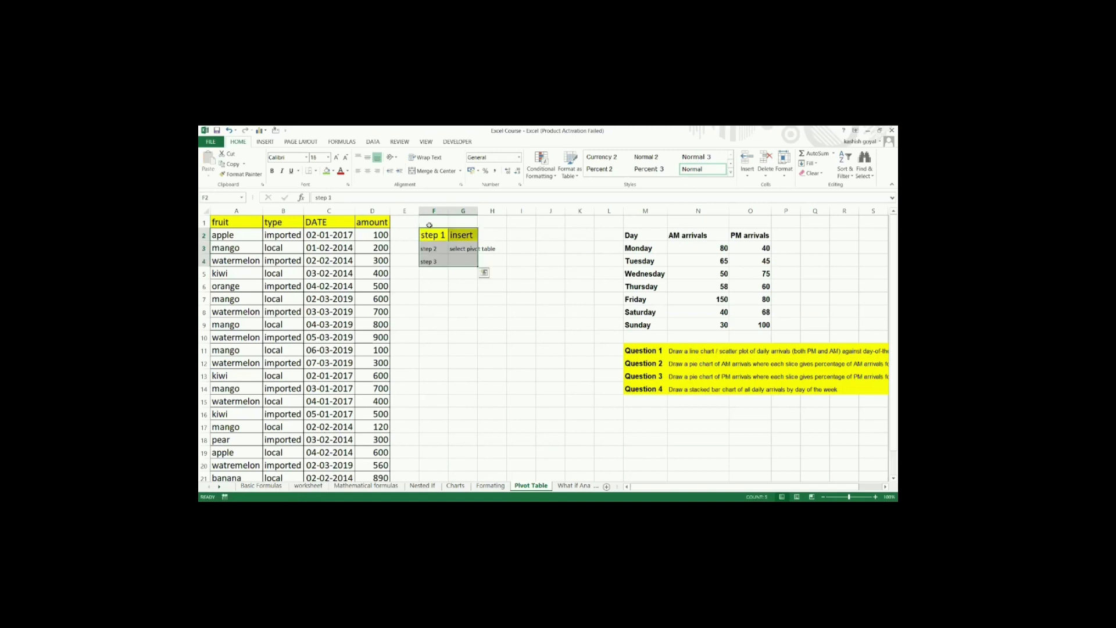
Step: Enter "step 1" in cell F1 and "data select" in cell G1 above the moved notes
click(430, 222)
text(step 1)
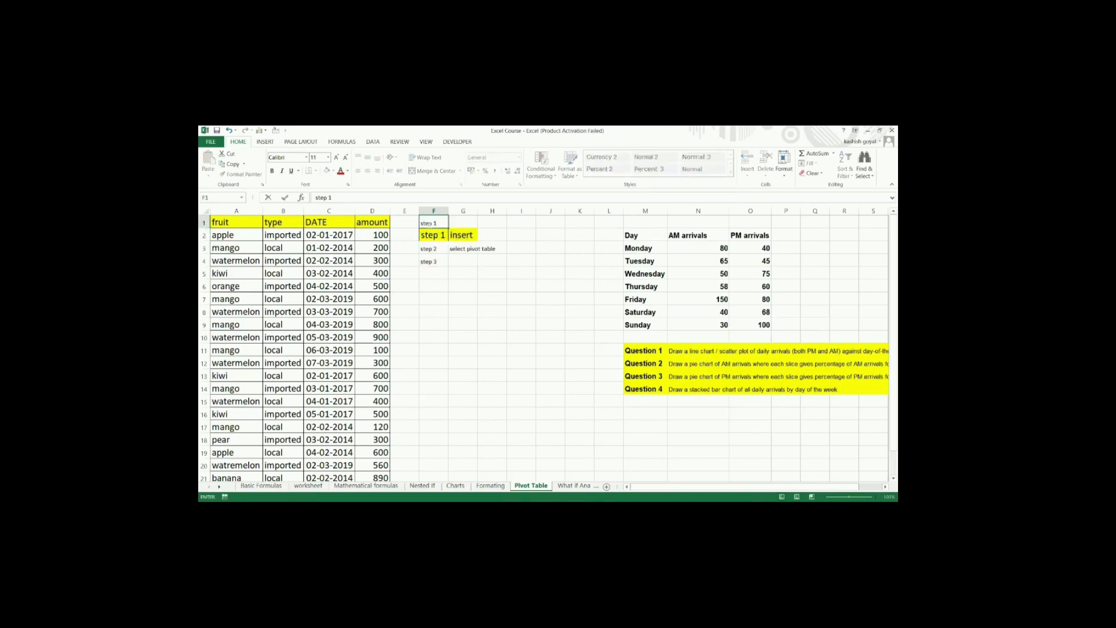
key(Tab)
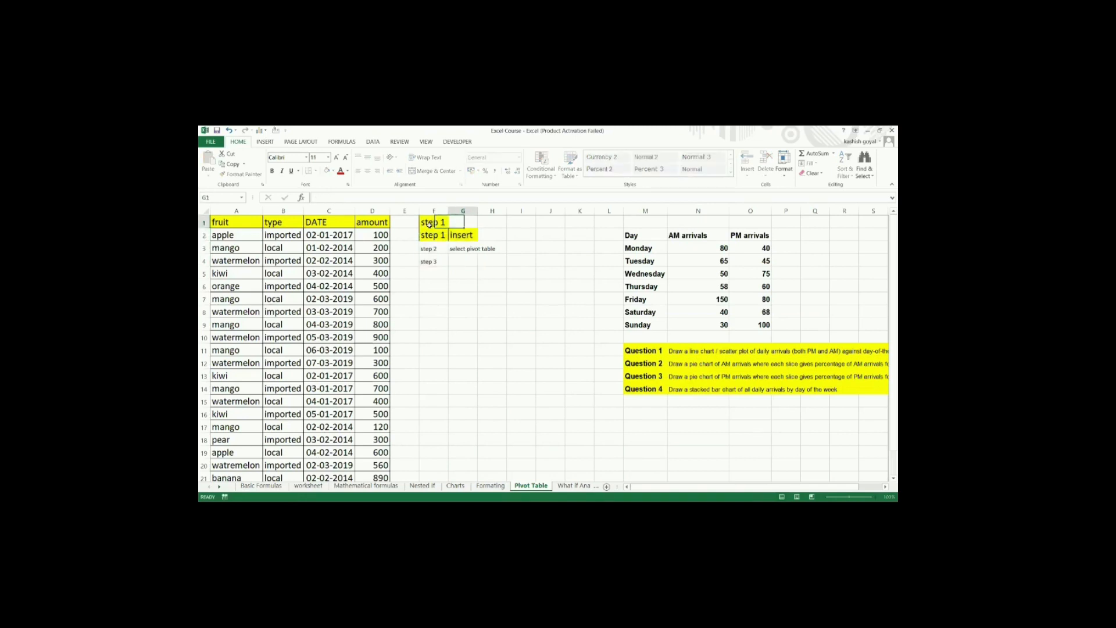
text(data select)
Step: Renumber the label beside "insert" as "step 2" and the one beside "select pivot table" as "step 3"
click(443, 235)
key(BackSpace)
text(2)
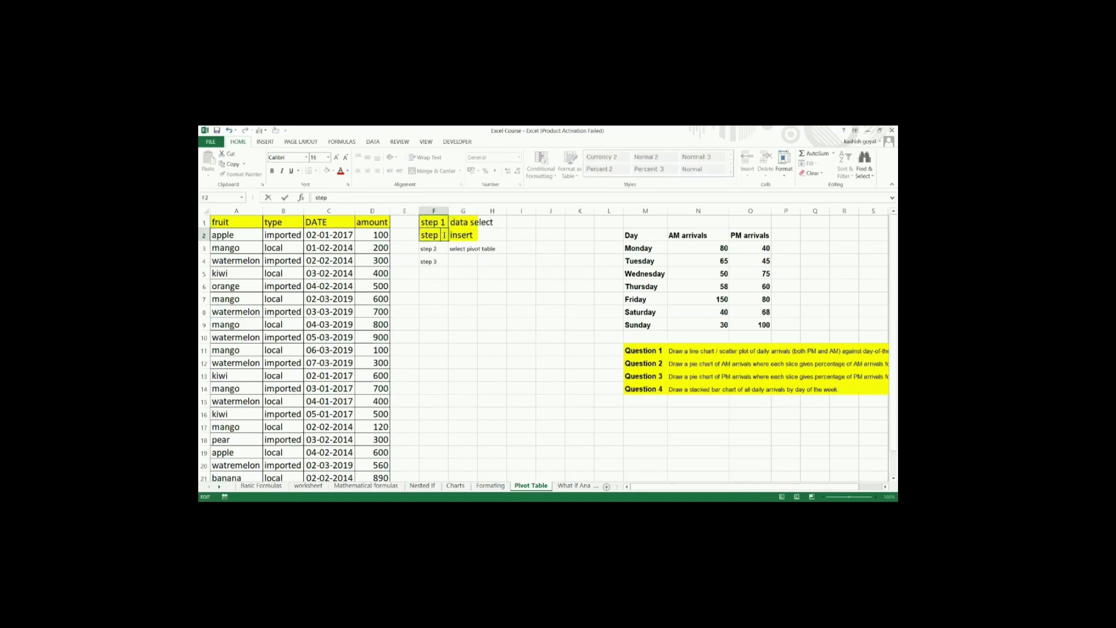
click(444, 248)
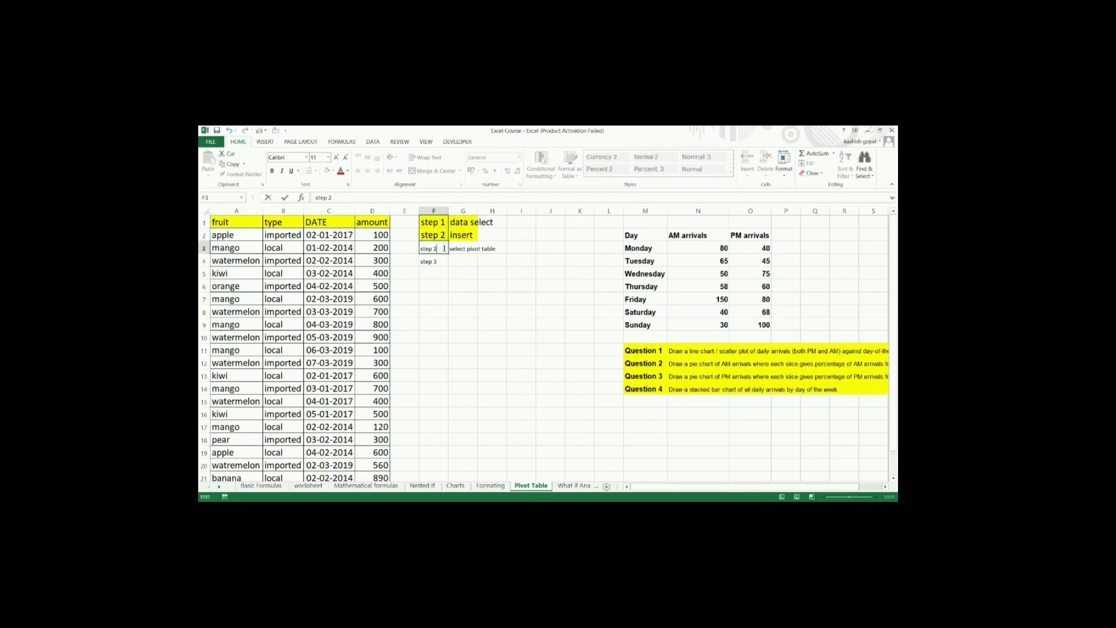
key(BackSpace)
text(3)
click(456, 261)
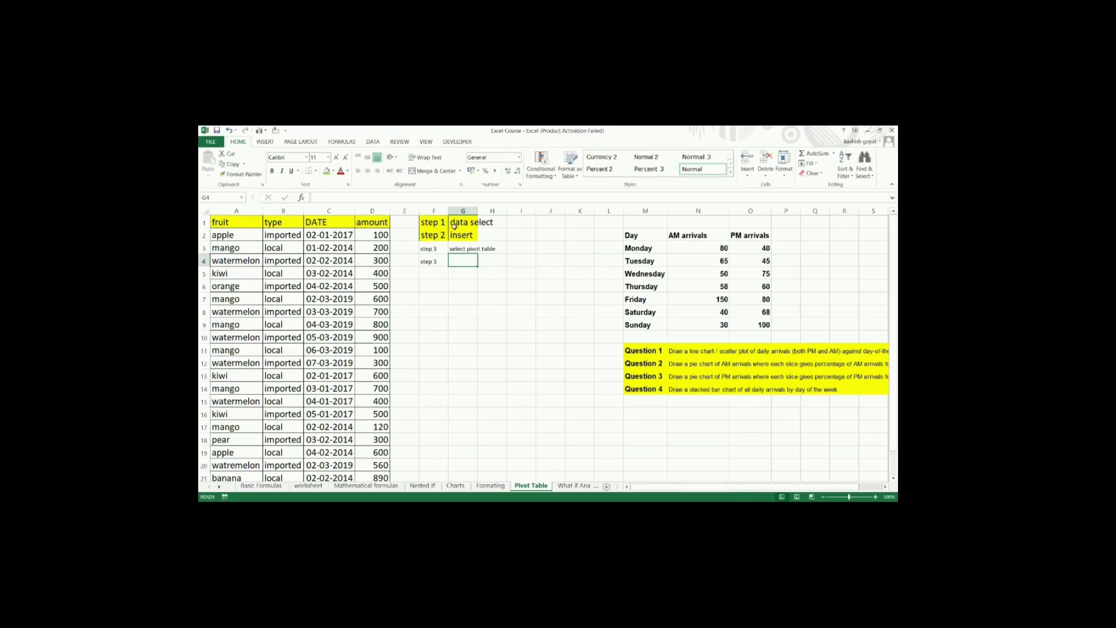
click(238, 224)
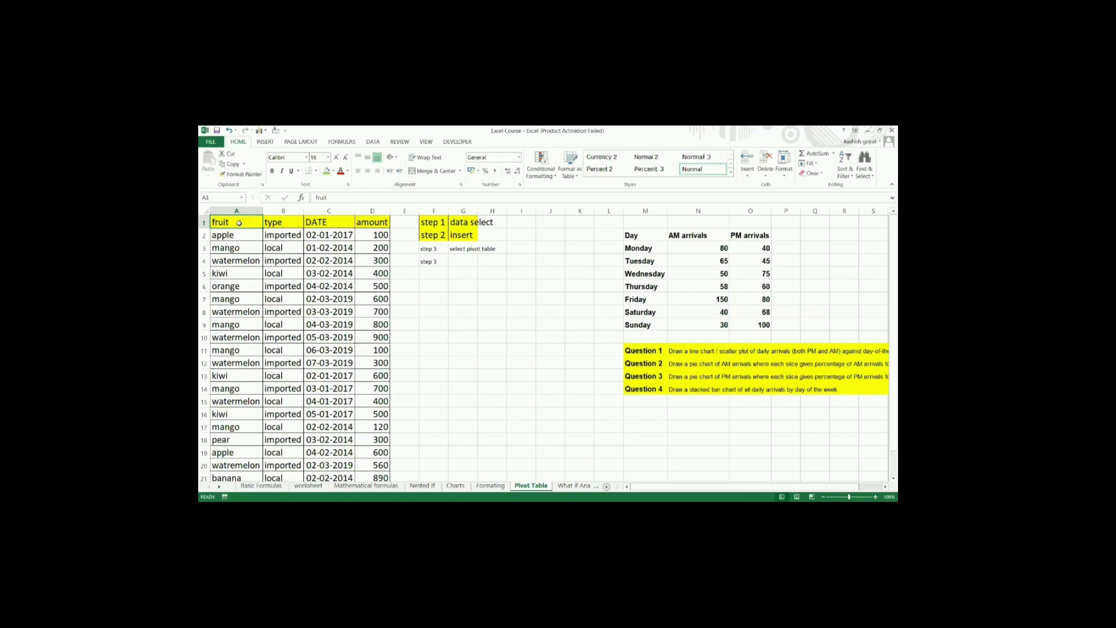
key(ctrl+shift+Right)
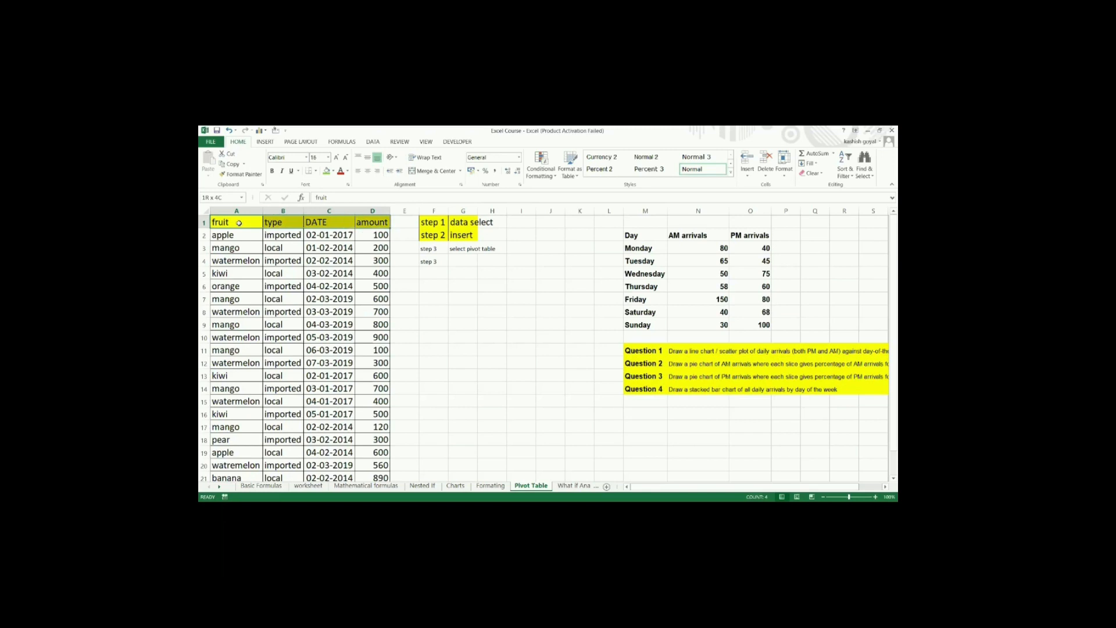
key(ctrl+shift+Down)
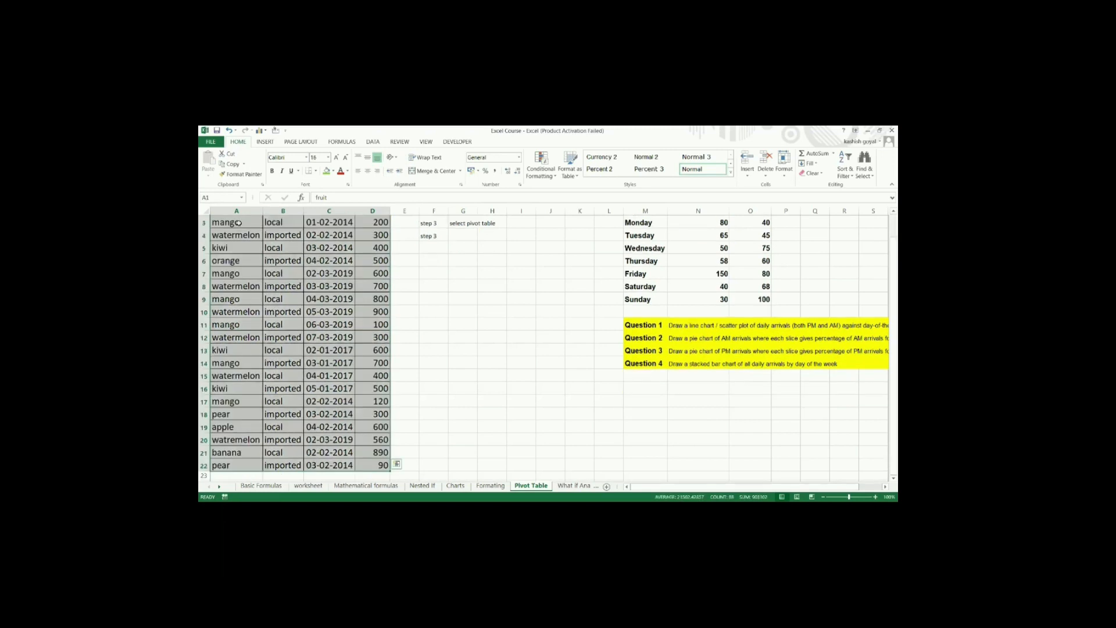
scroll(238, 223, up, 1)
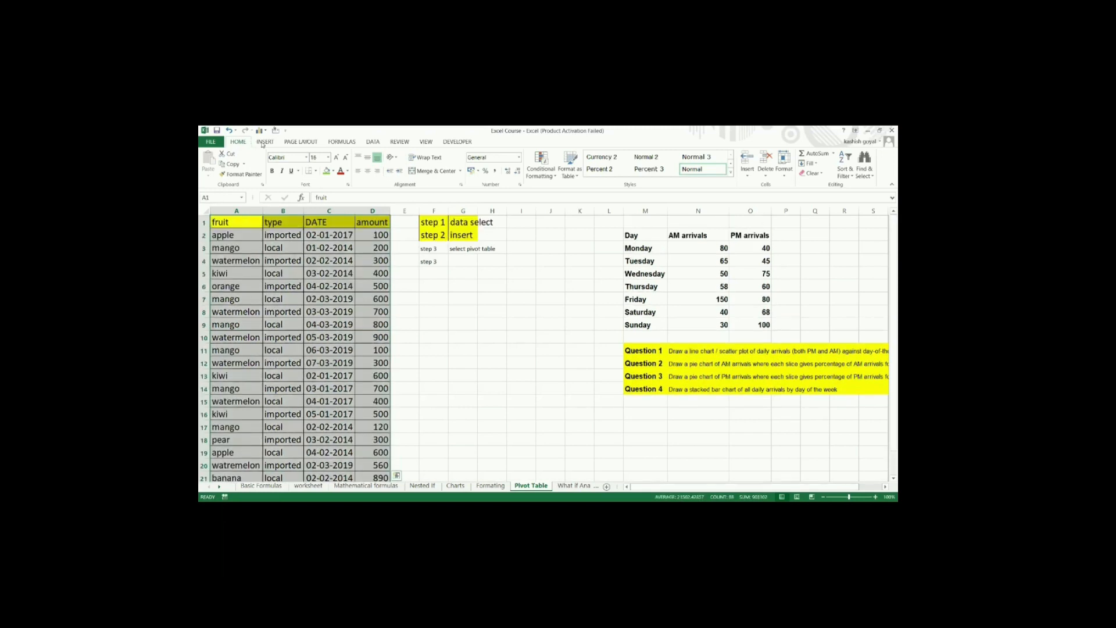
click(264, 141)
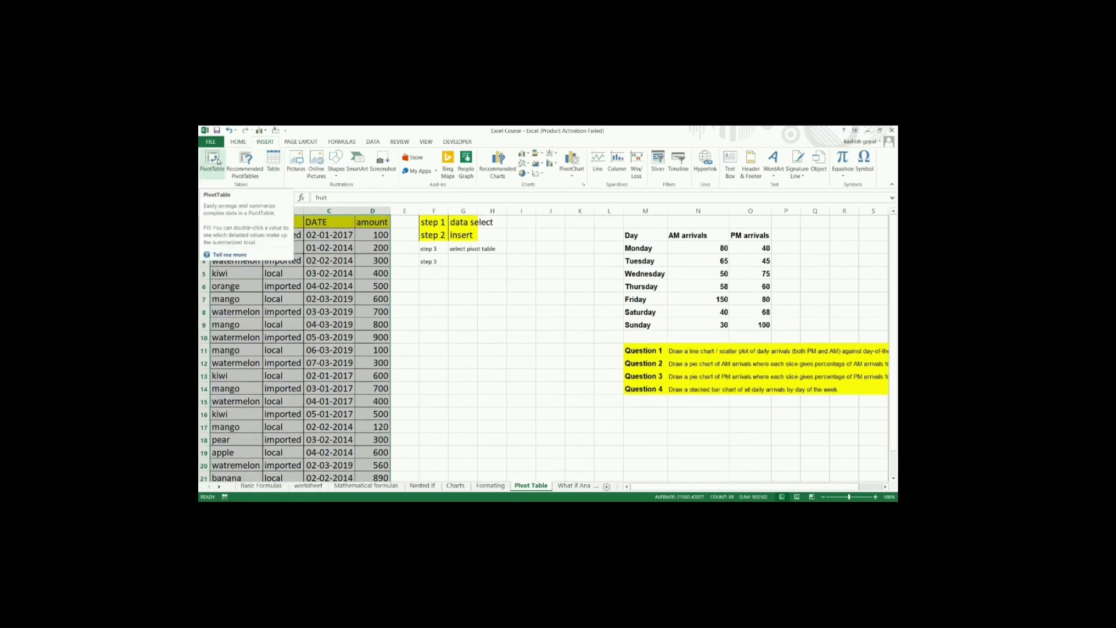
click(218, 161)
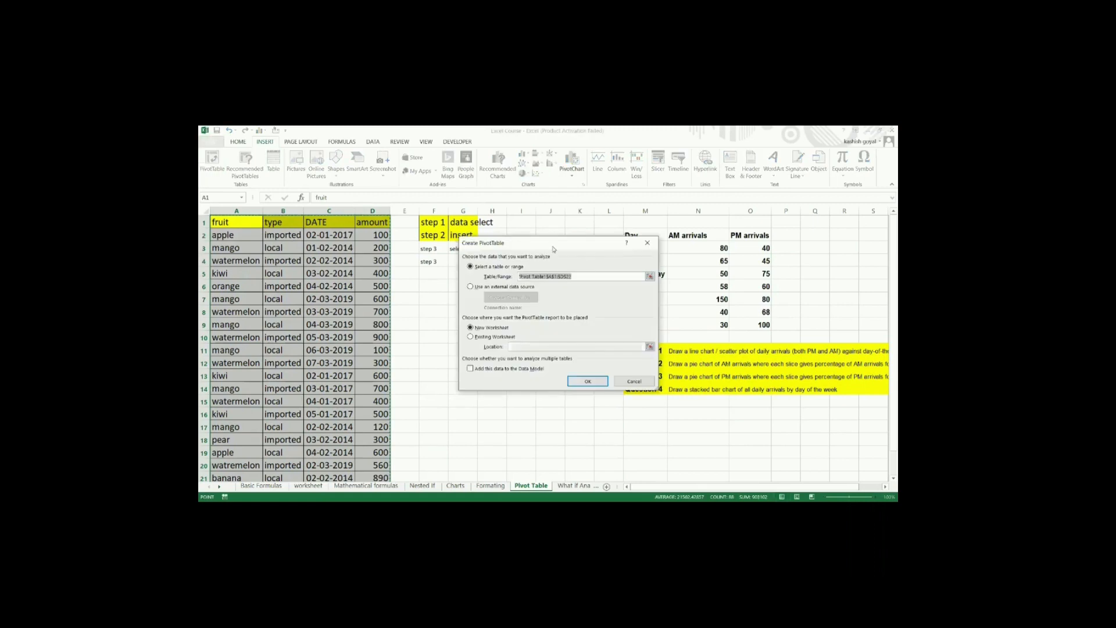
drag(553, 249, 649, 233)
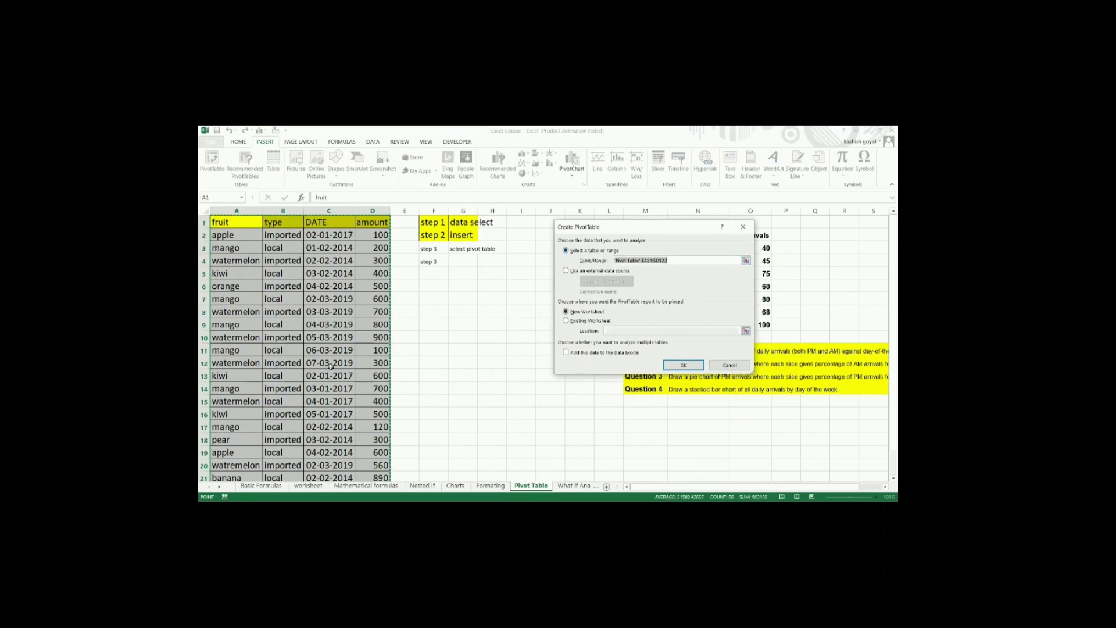
scroll(342, 391, down, 4)
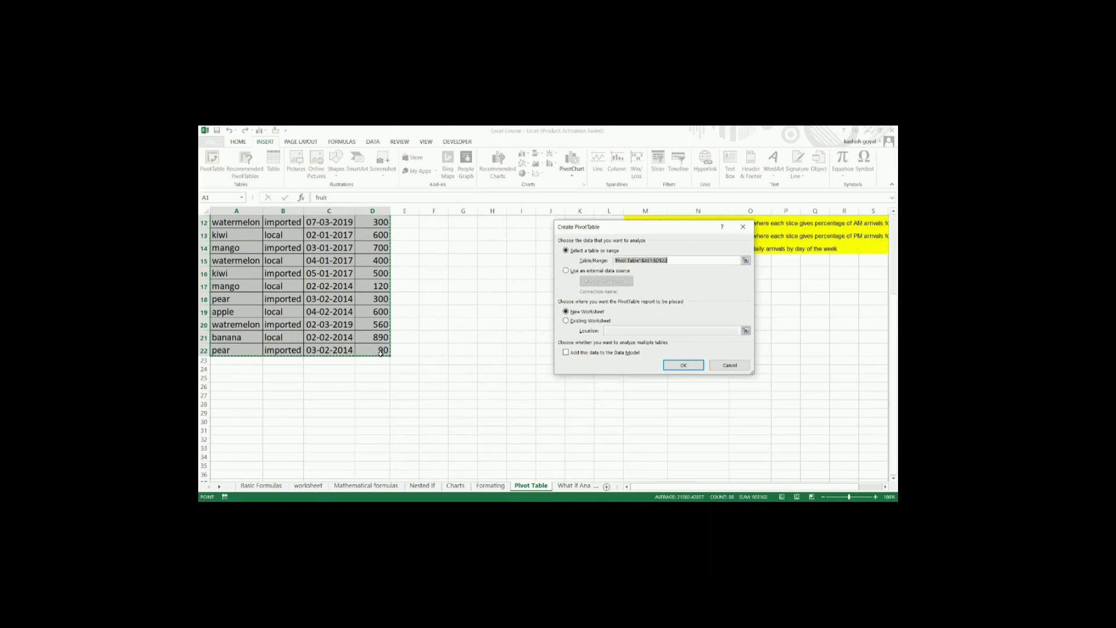
scroll(380, 352, up, 4)
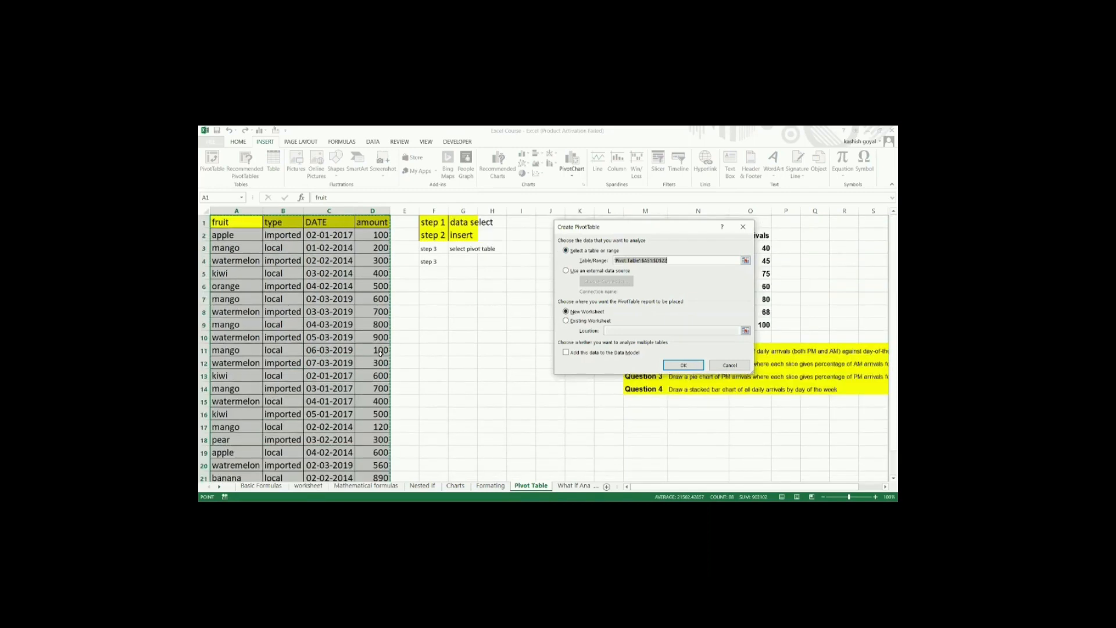
click(730, 364)
click(410, 347)
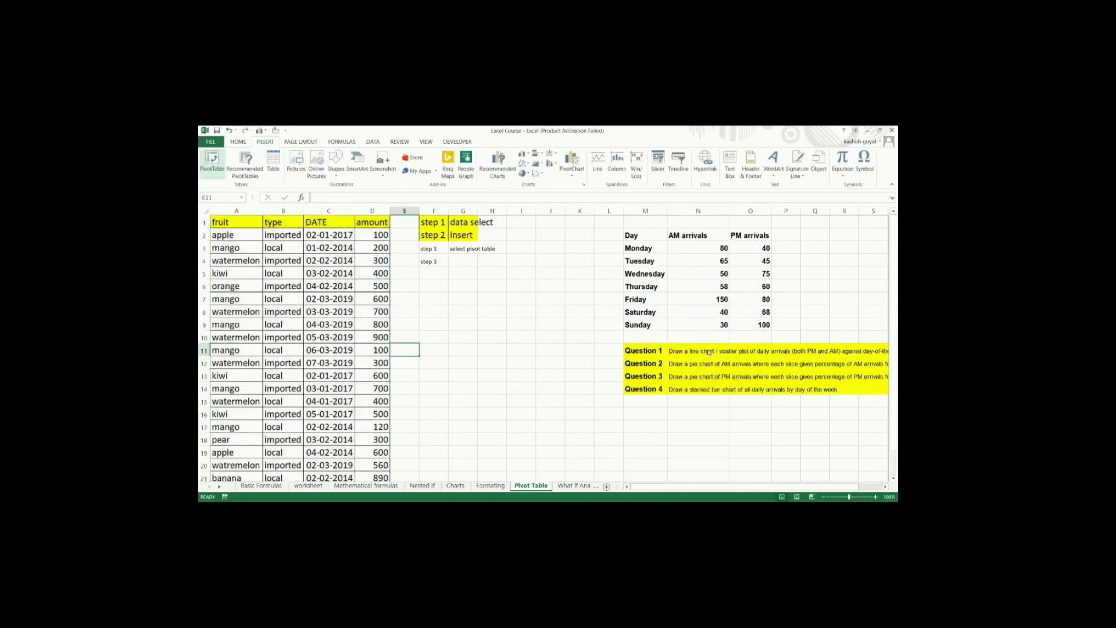
Step: Start a new PivotTable and set its source range to A1:D22 of the Pivot Table sheet
click(212, 162)
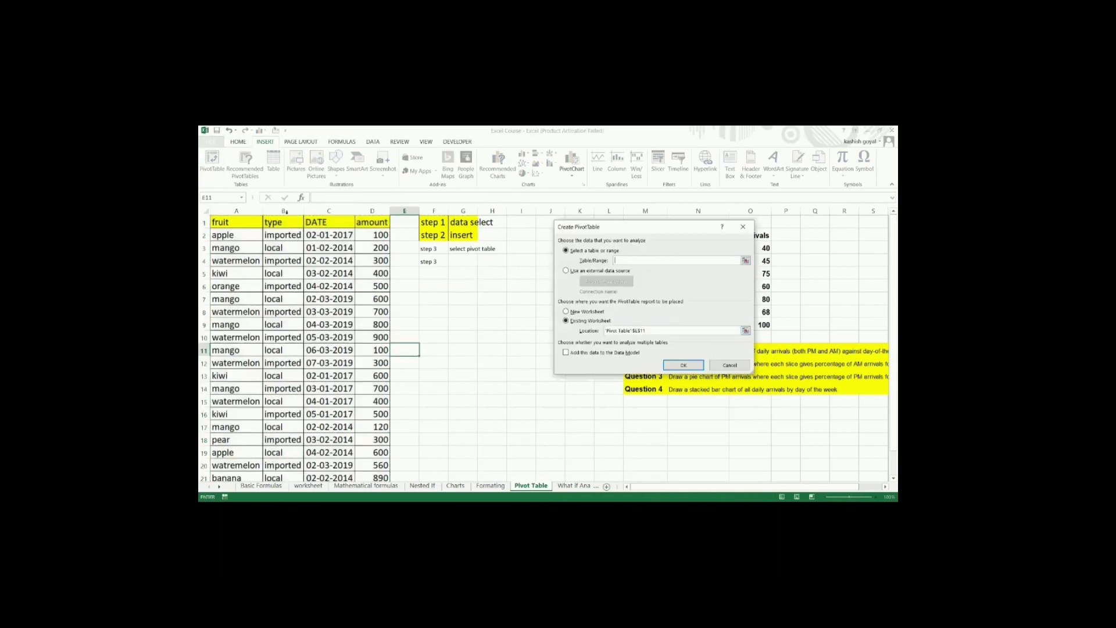
click(252, 226)
key(ctrl+shift+Down)
key(ctrl+shift+Right)
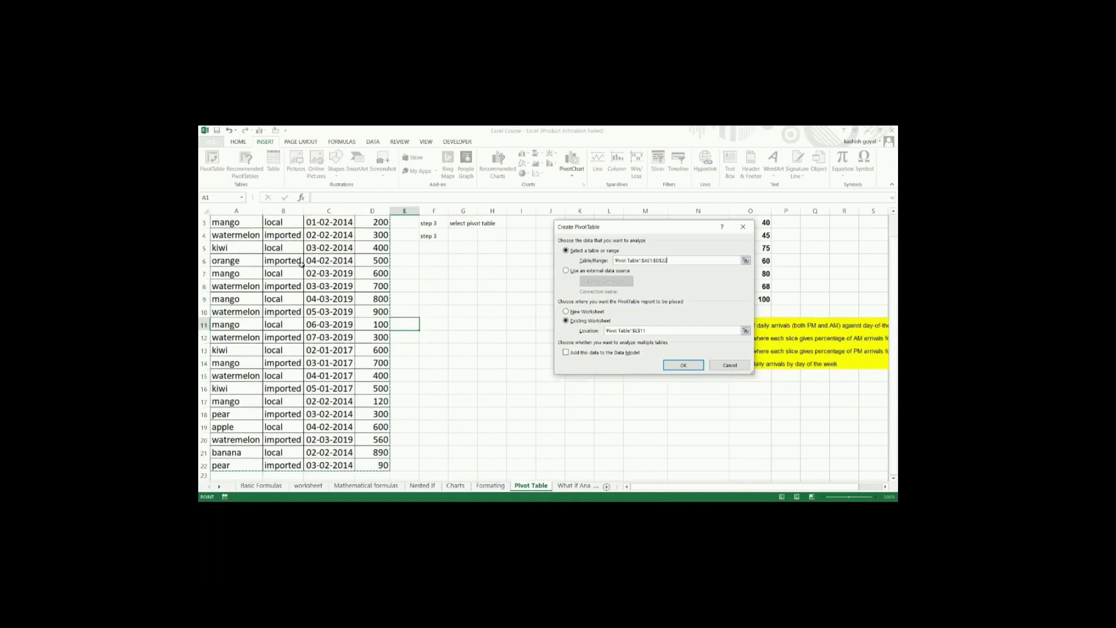
scroll(325, 259, up, 1)
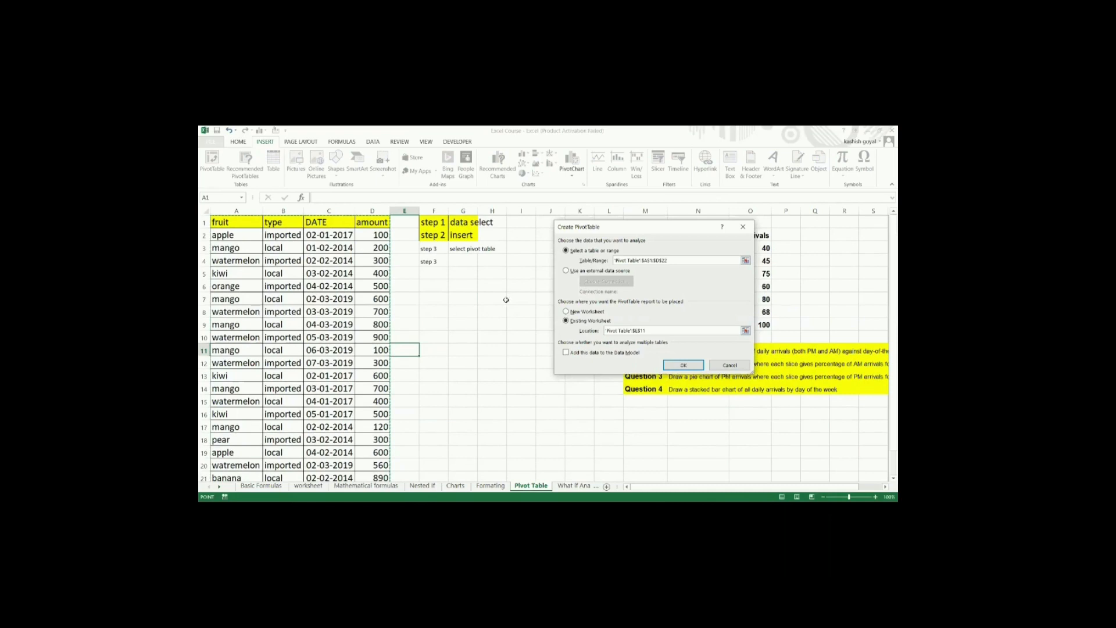
scroll(506, 300, up, 1)
Step: Set the PivotTable location to cell I17 on the existing Pivot Table worksheet
click(490, 486)
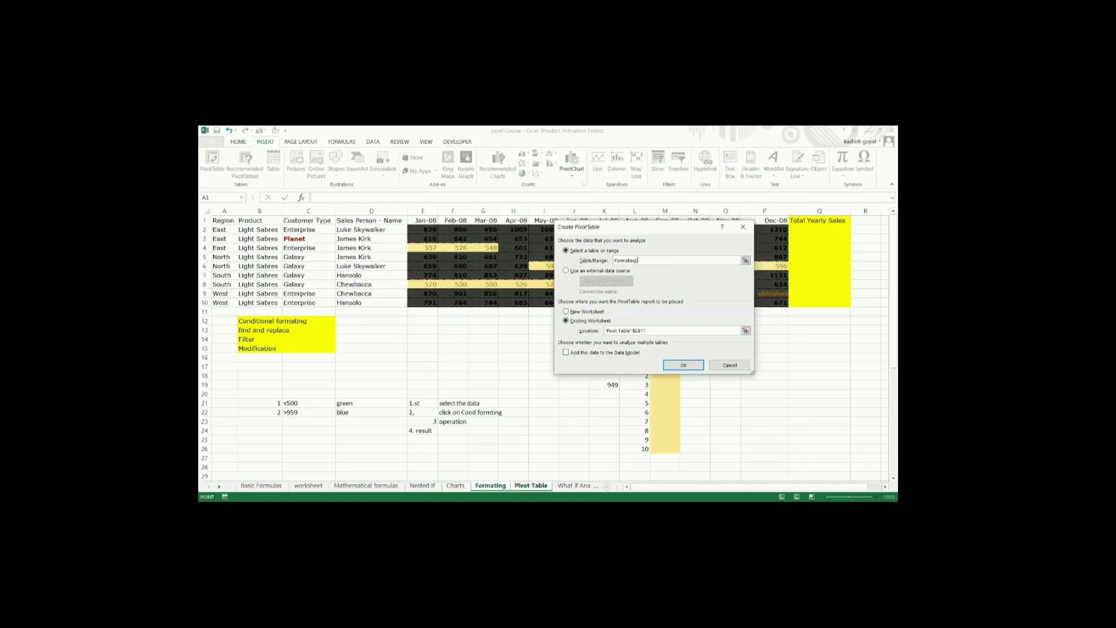
click(528, 485)
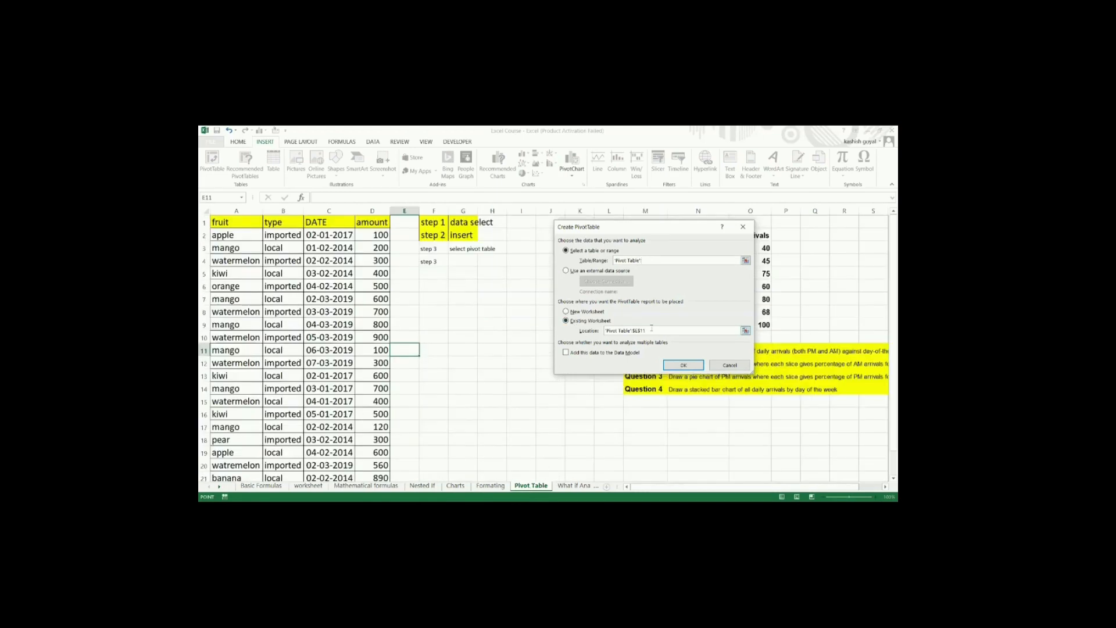
key(BackSpace)
key(BackSpace)
key(BackSpace)
key(BackSpace)
key(BackSpace)
key(BackSpace)
key(BackSpace)
key(BackSpace)
key(BackSpace)
key(BackSpace)
key(BackSpace)
key(BackSpace)
key(BackSpace)
key(BackSpace)
key(BackSpace)
key(BackSpace)
key(BackSpace)
key(BackSpace)
key(BackSpace)
scroll(455, 416, down, 2)
scroll(455, 416, up, 2)
click(434, 324)
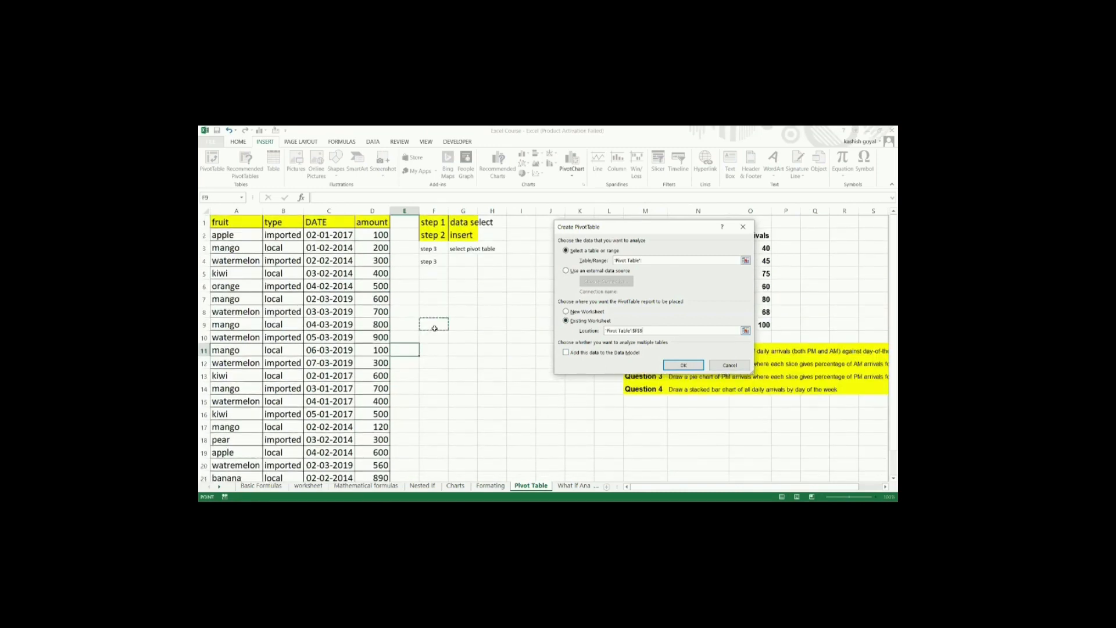
click(514, 431)
Step: Set the PivotTable's source range to A1:D22 of the Pivot Table sheet again and create the PivotTable
click(679, 366)
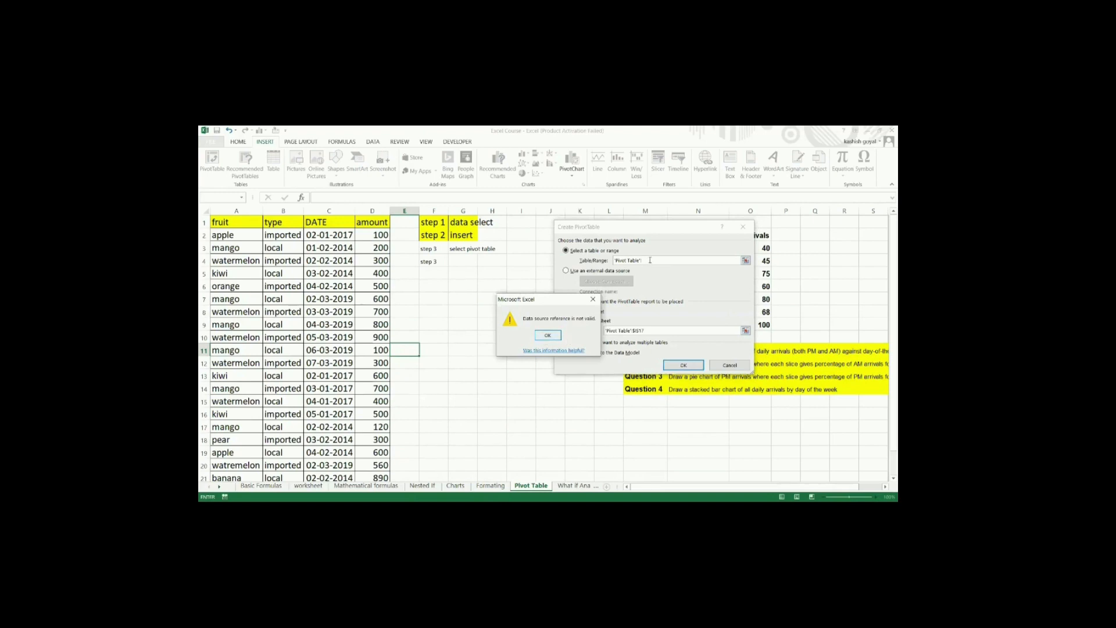
click(545, 337)
key(BackSpace)
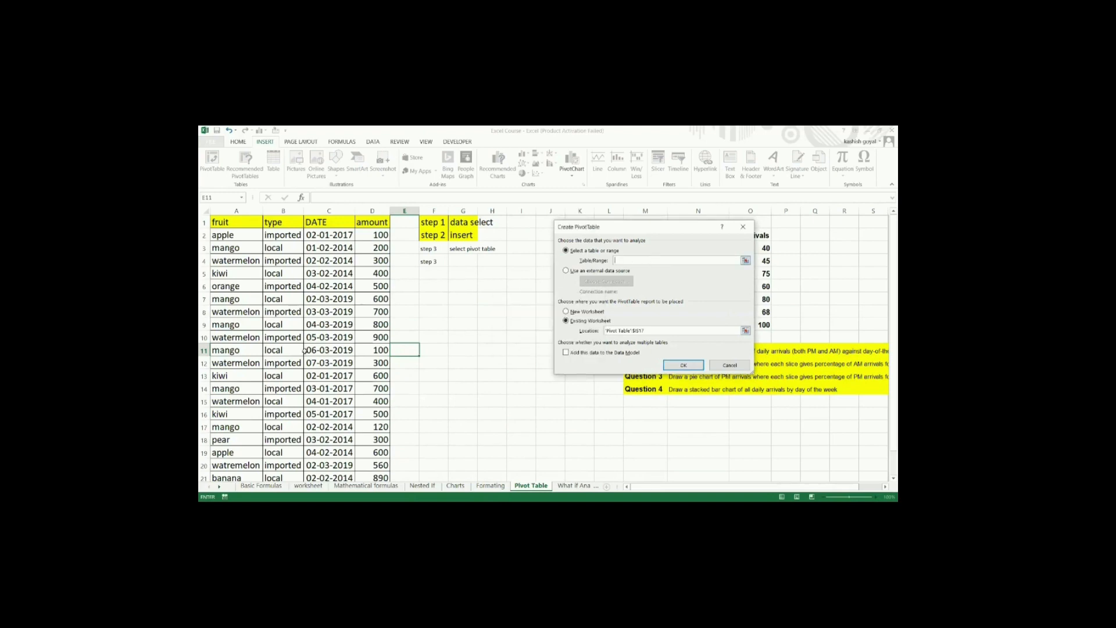
click(233, 224)
key(ctrl+shift+Right)
key(ctrl+shift+Down)
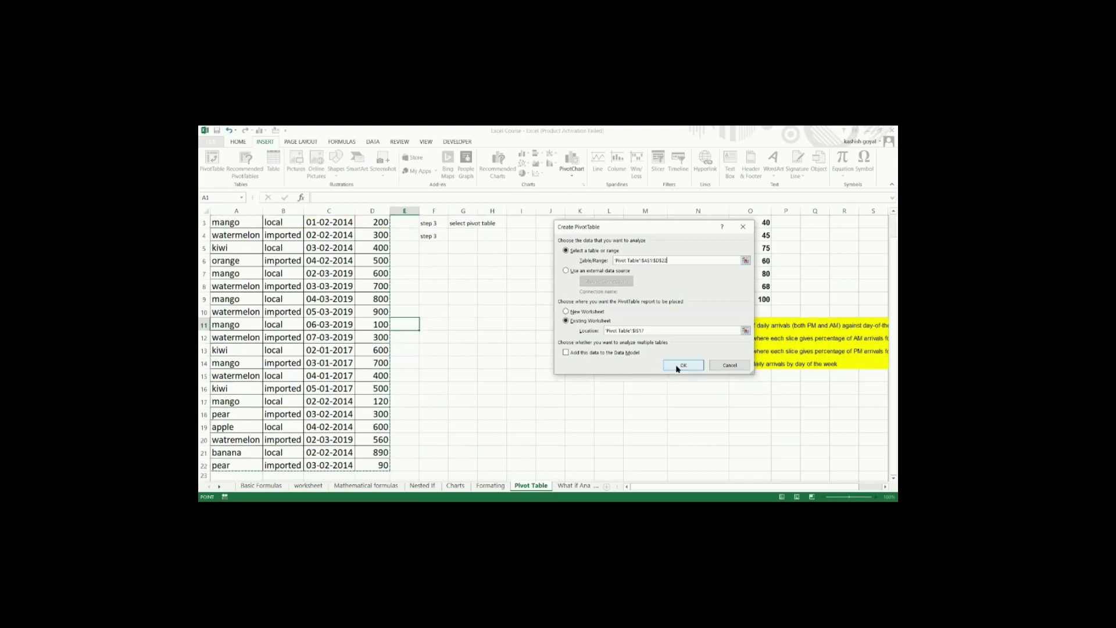
click(676, 369)
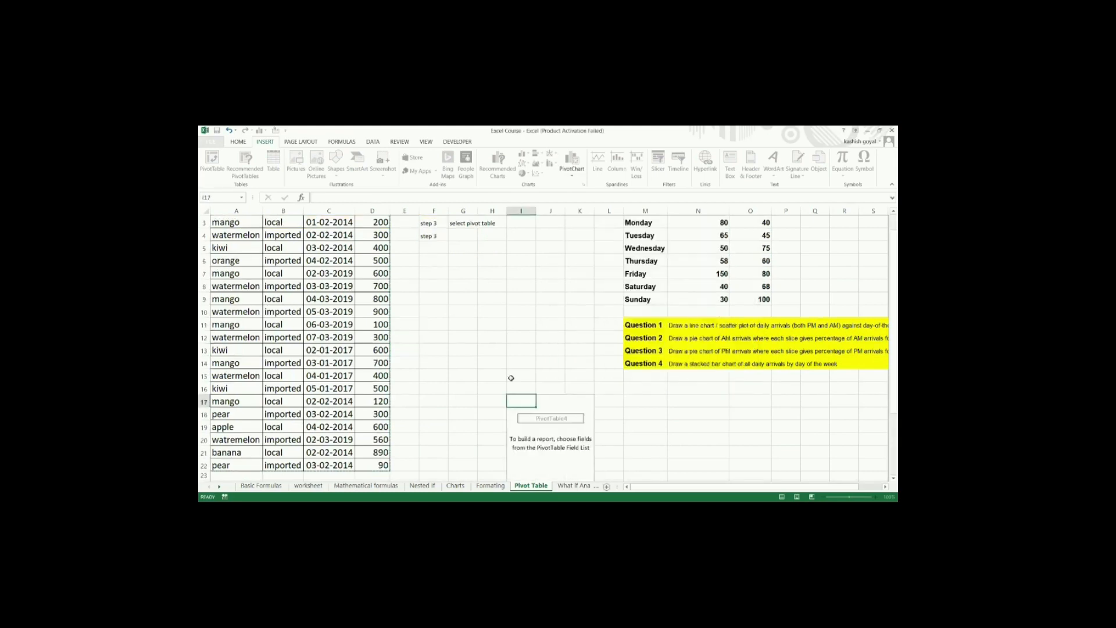
Step: Place the fruit field in the PivotTable's Rows area and the amount field in its Values area
scroll(525, 420, down, 1)
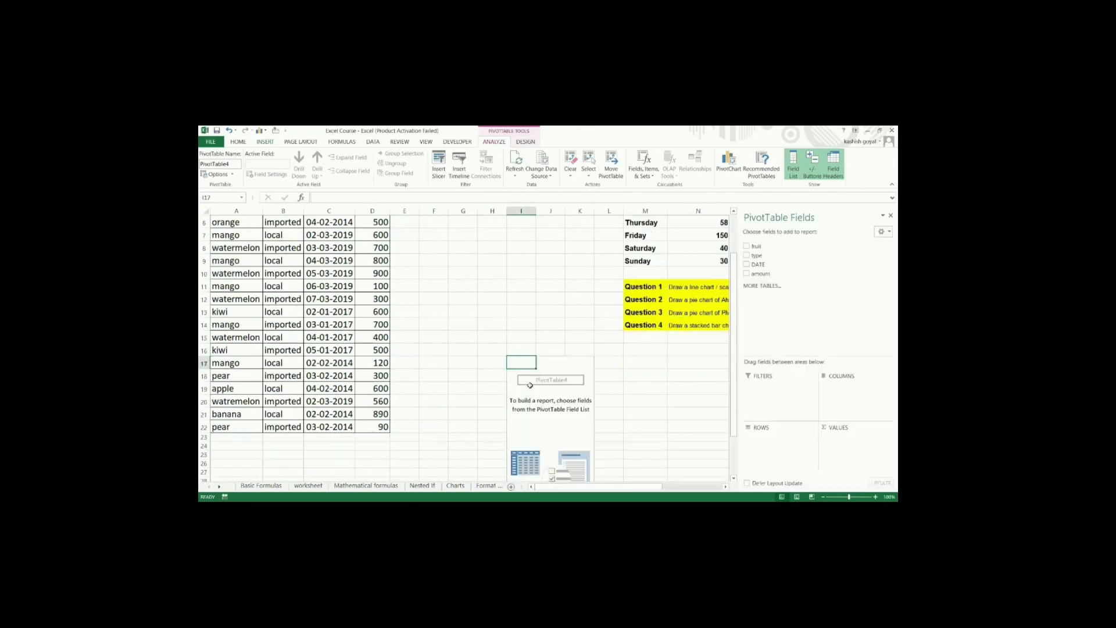
scroll(530, 385, down, 1)
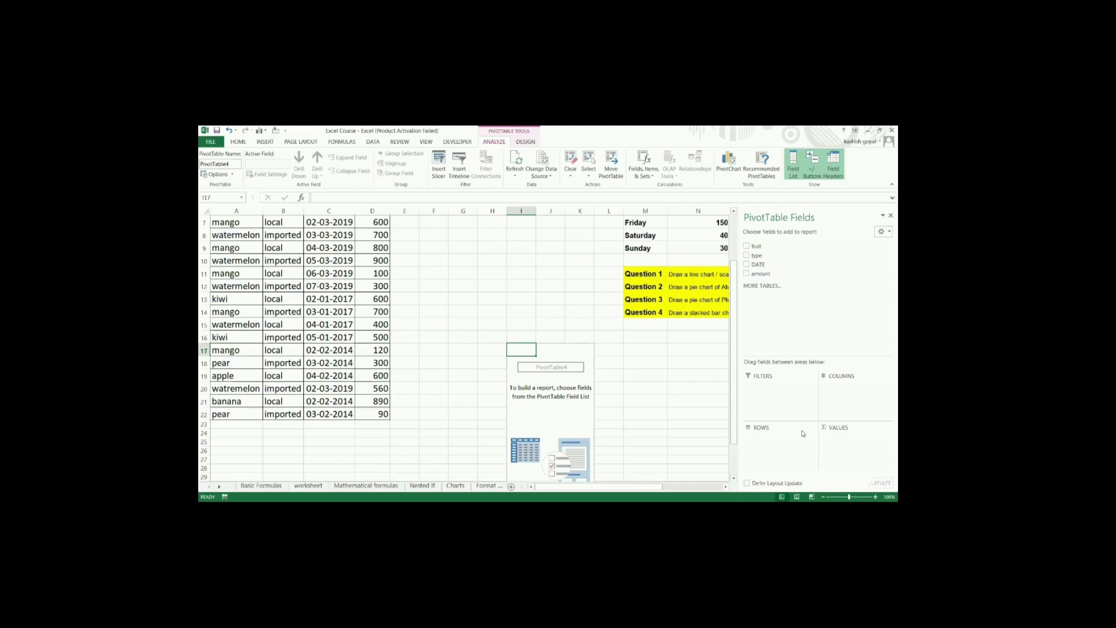
scroll(501, 346, up, 2)
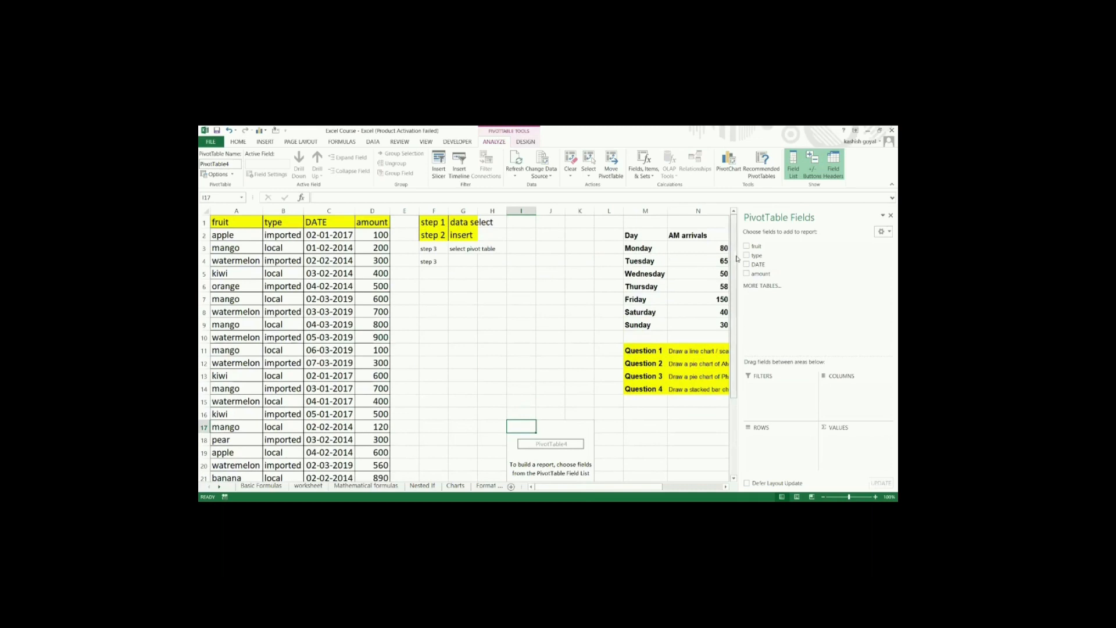
click(756, 246)
drag(757, 254, 764, 436)
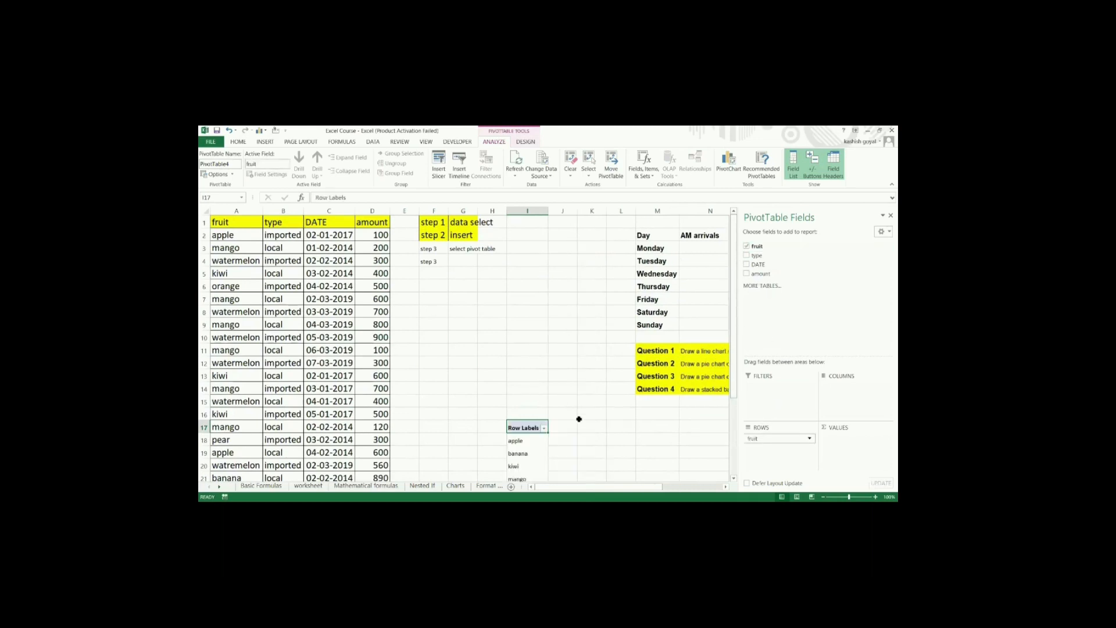
scroll(579, 419, down, 3)
scroll(579, 419, right, 1)
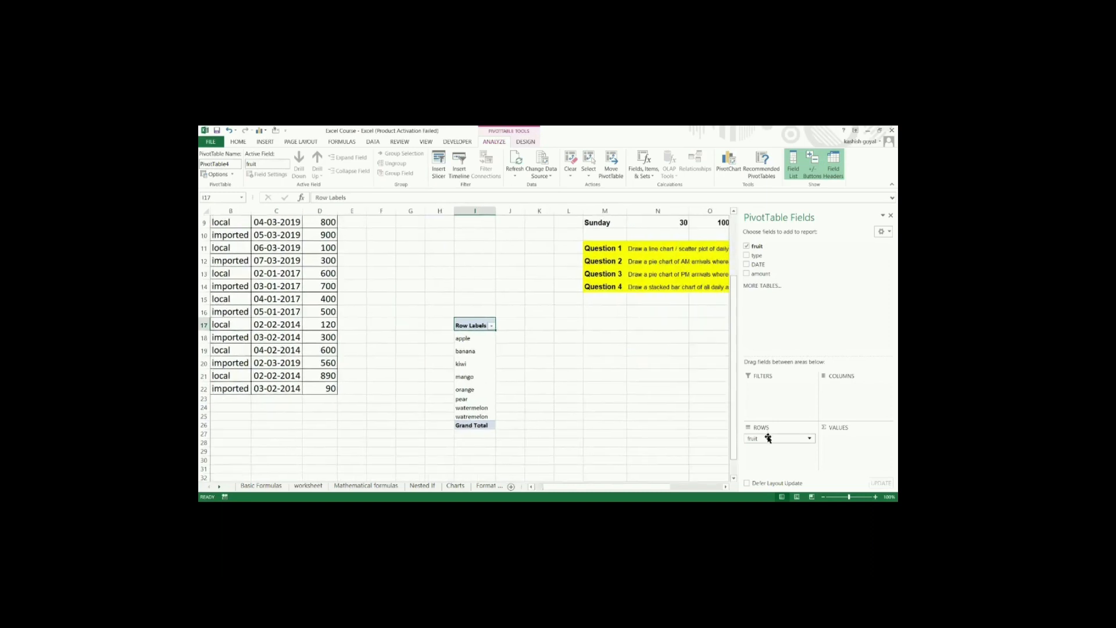
mouse_move(767, 438)
mouse_down()
mouse_move(857, 384)
mouse_move(780, 442)
mouse_up()
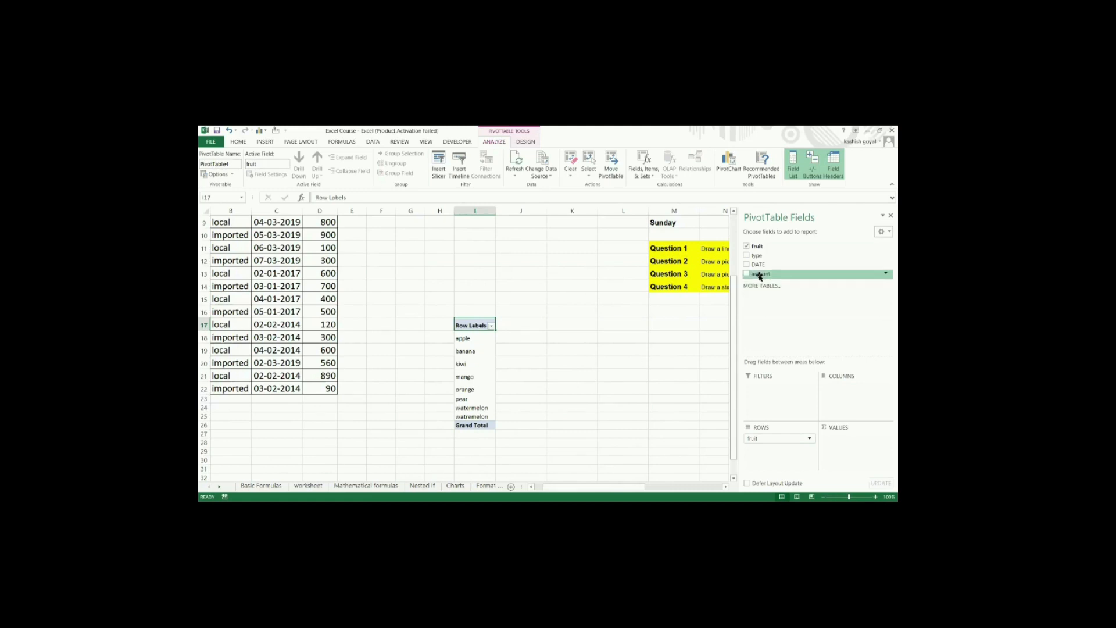
drag(759, 277, 840, 439)
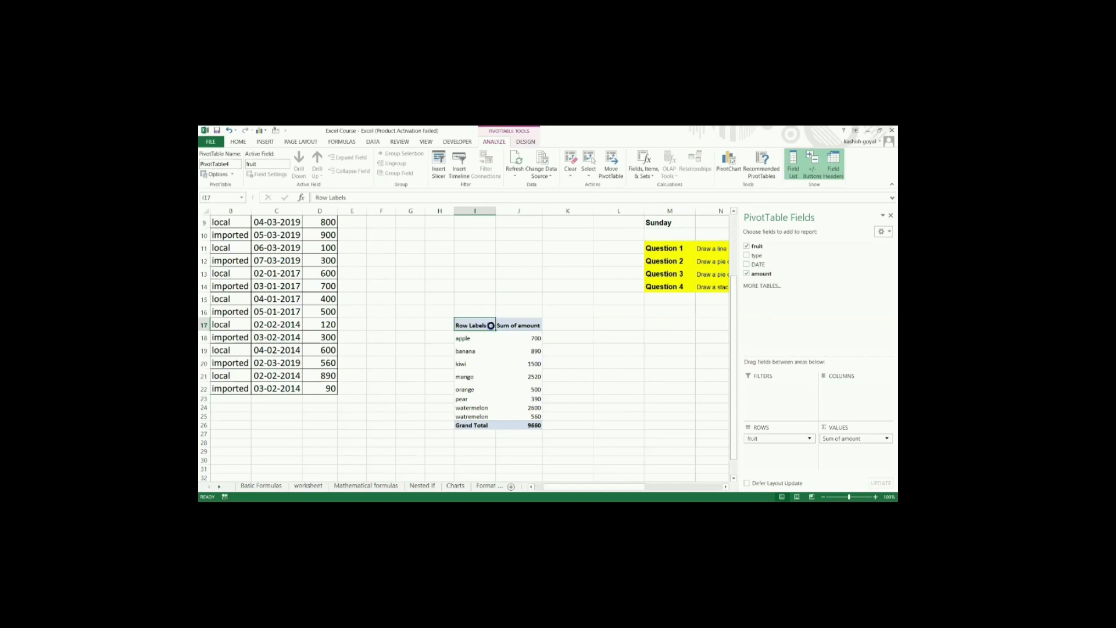
Step: Filter the PivotTable's row labels to only apple
click(490, 325)
click(398, 415)
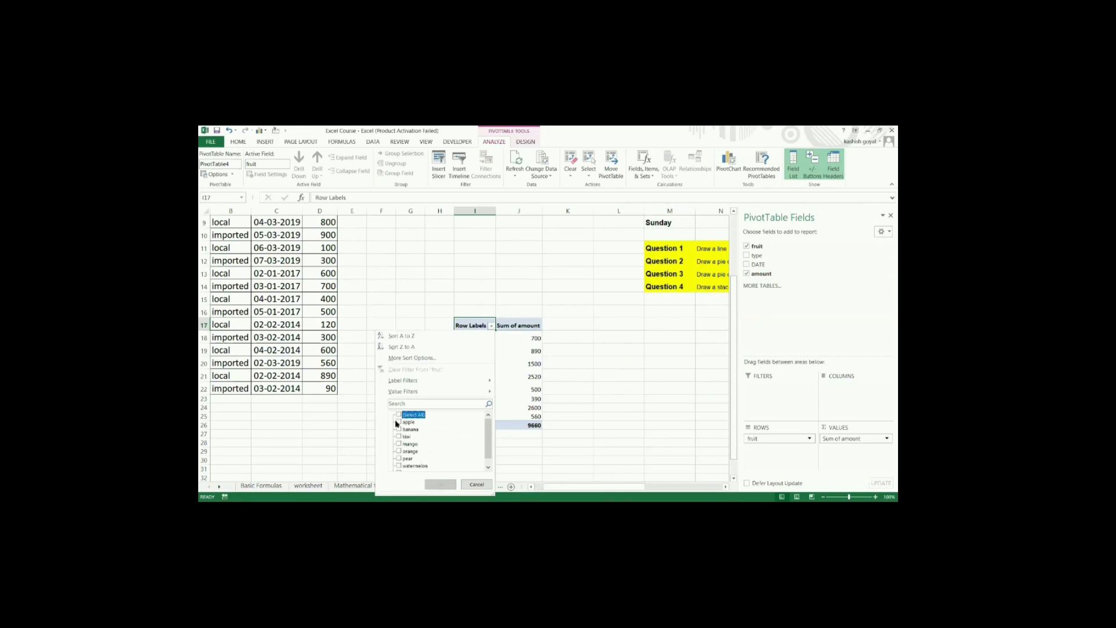
click(398, 422)
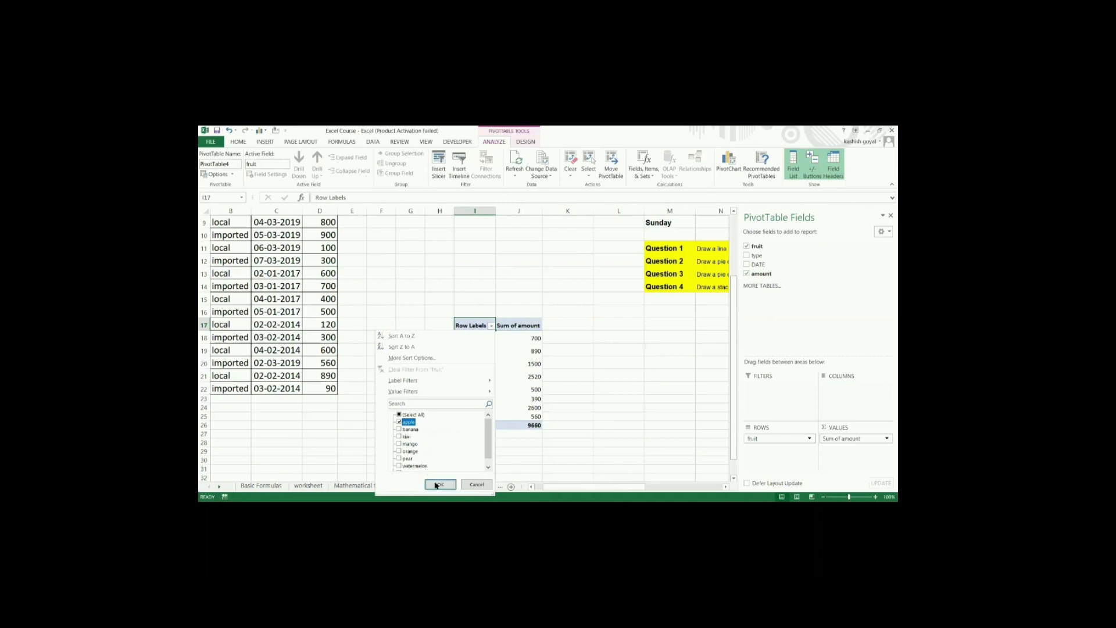
click(436, 485)
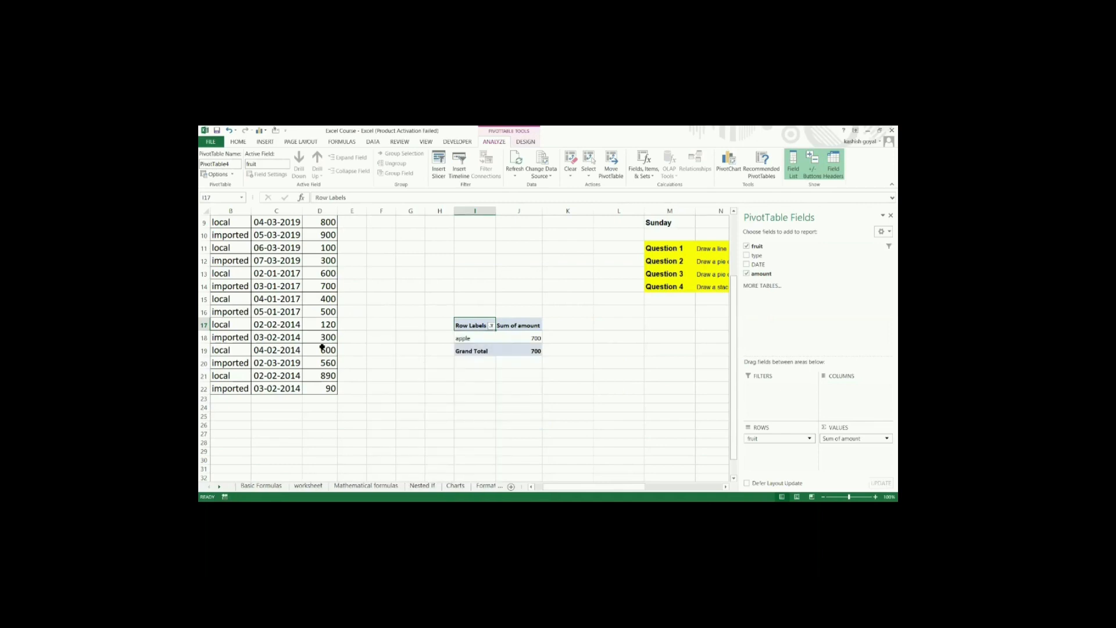
Step: Fill the amount cells of the two apple rows in the source data, D19 and D2, with green
scroll(321, 347, up, 3)
click(370, 237)
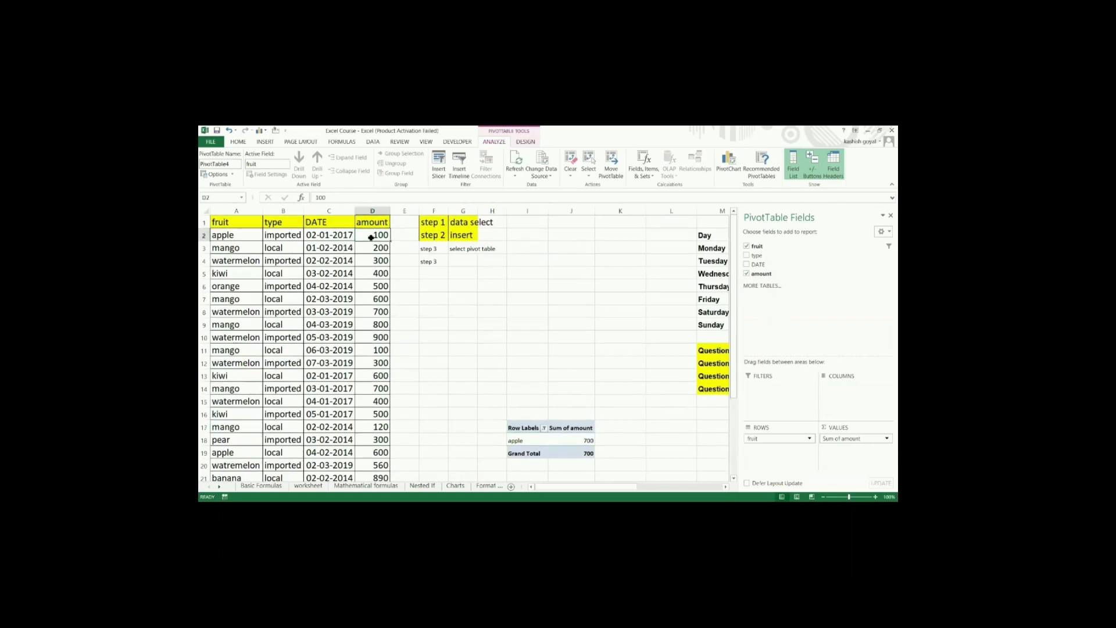
key(Down)
key(Down)
key(Down)
key(Down)
key(Down)
key(Down)
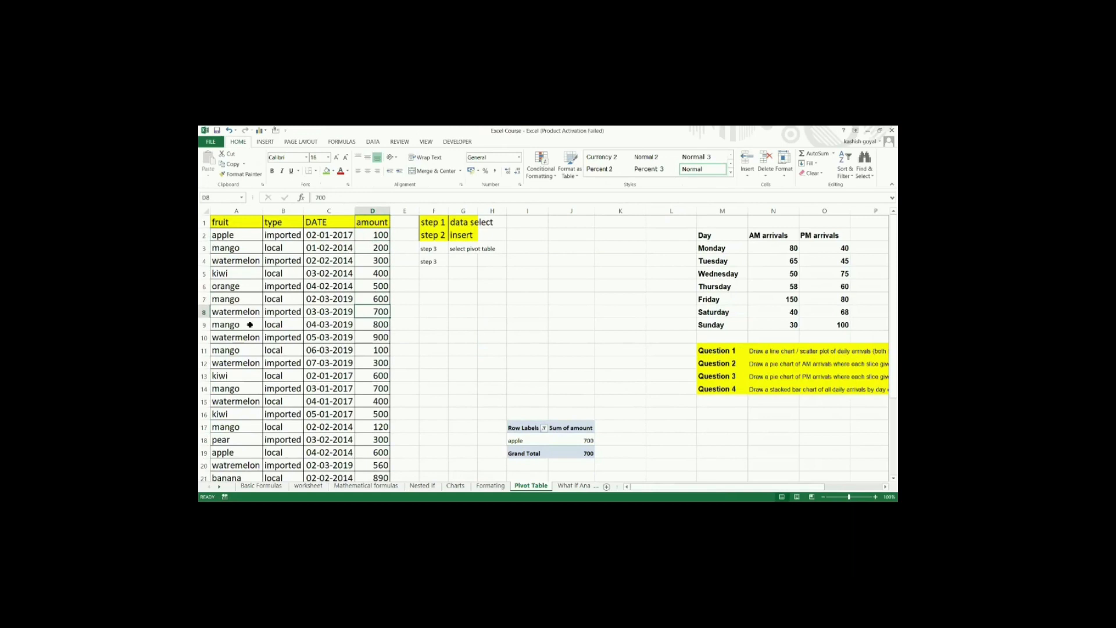
scroll(236, 419, down, 1)
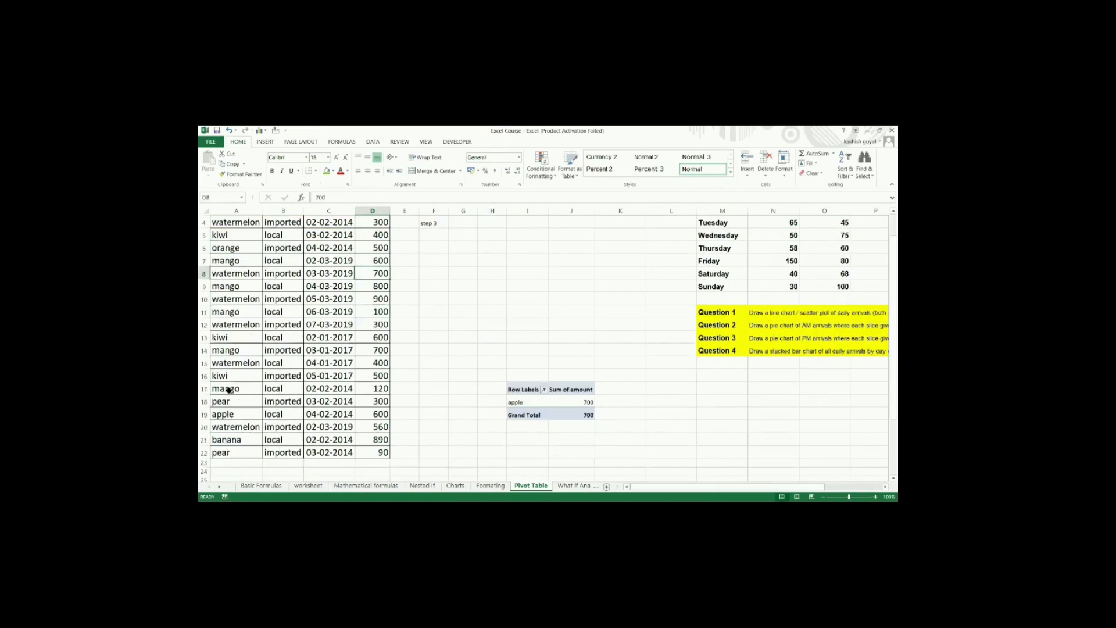
drag(227, 414, 378, 415)
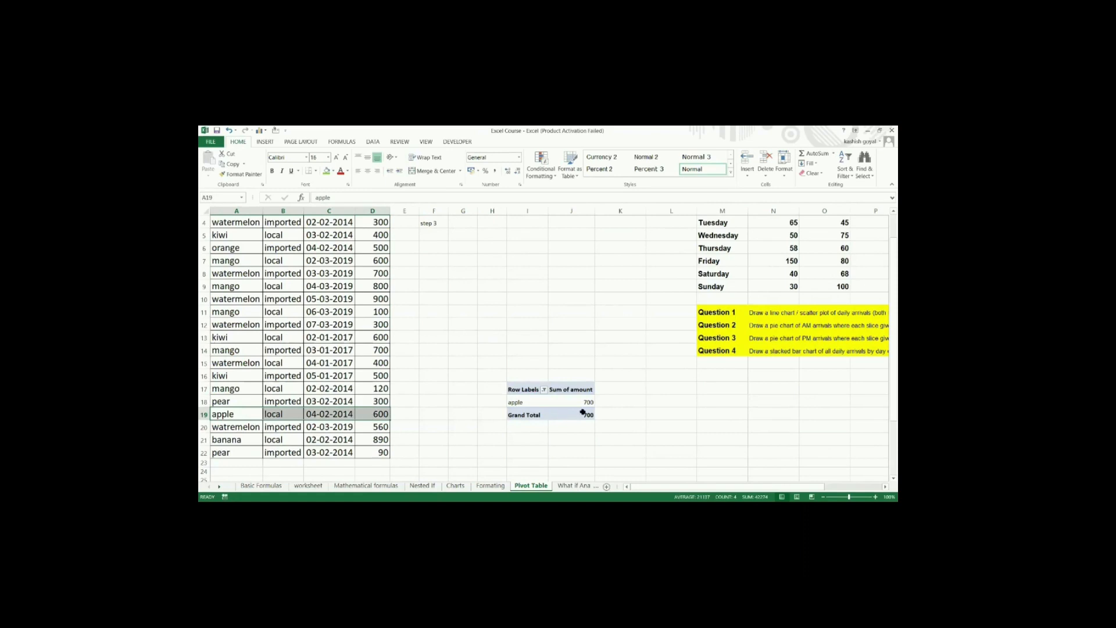
click(371, 413)
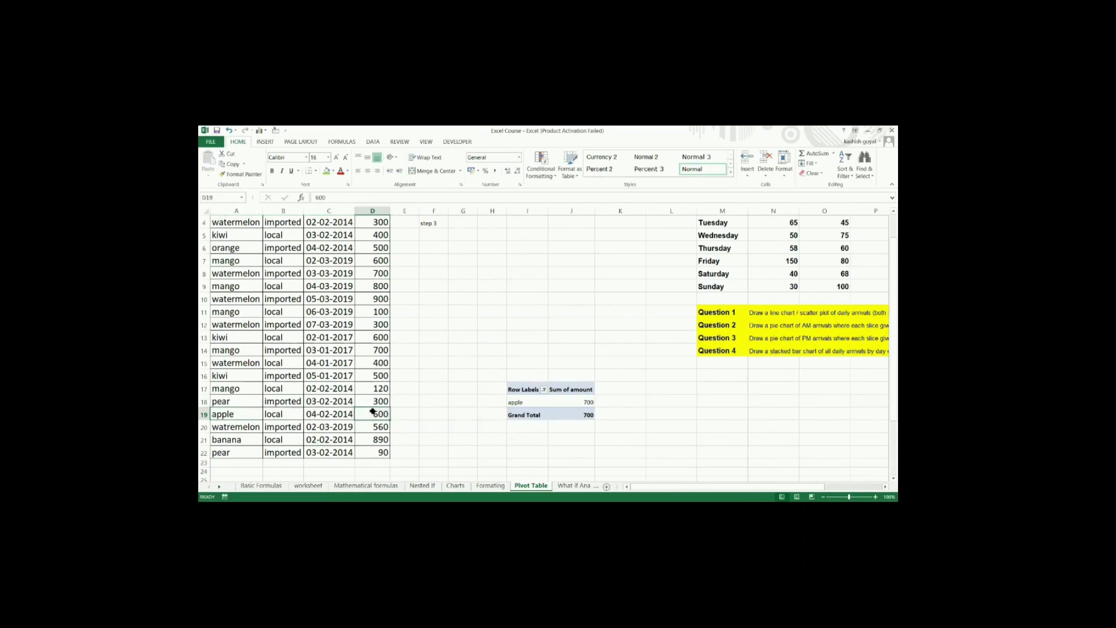
click(326, 171)
scroll(328, 372, up, 1)
click(364, 240)
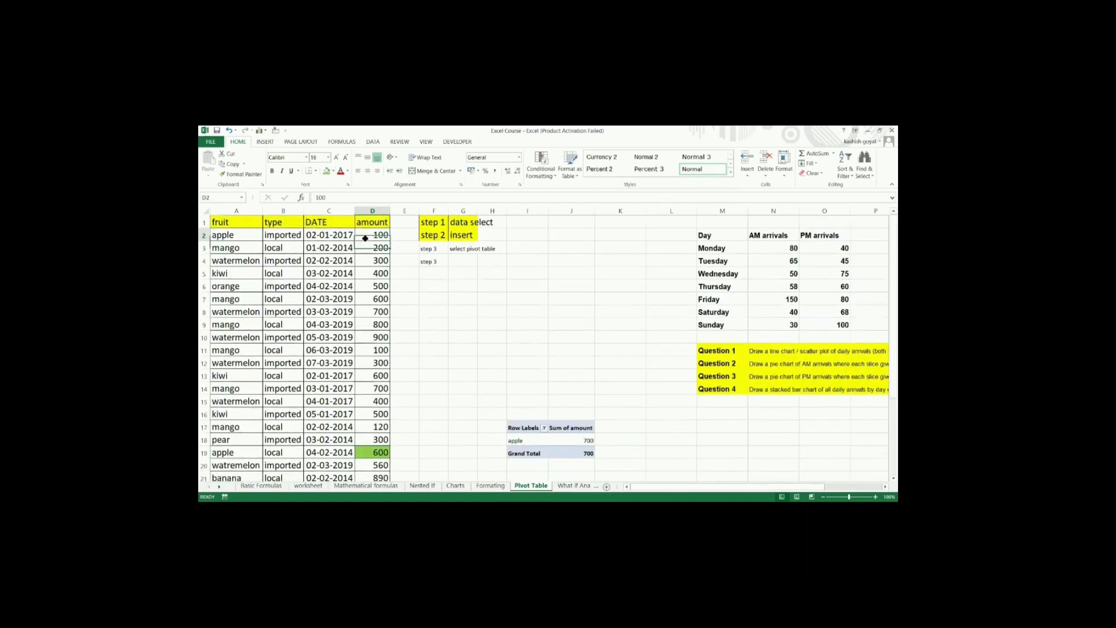
click(326, 171)
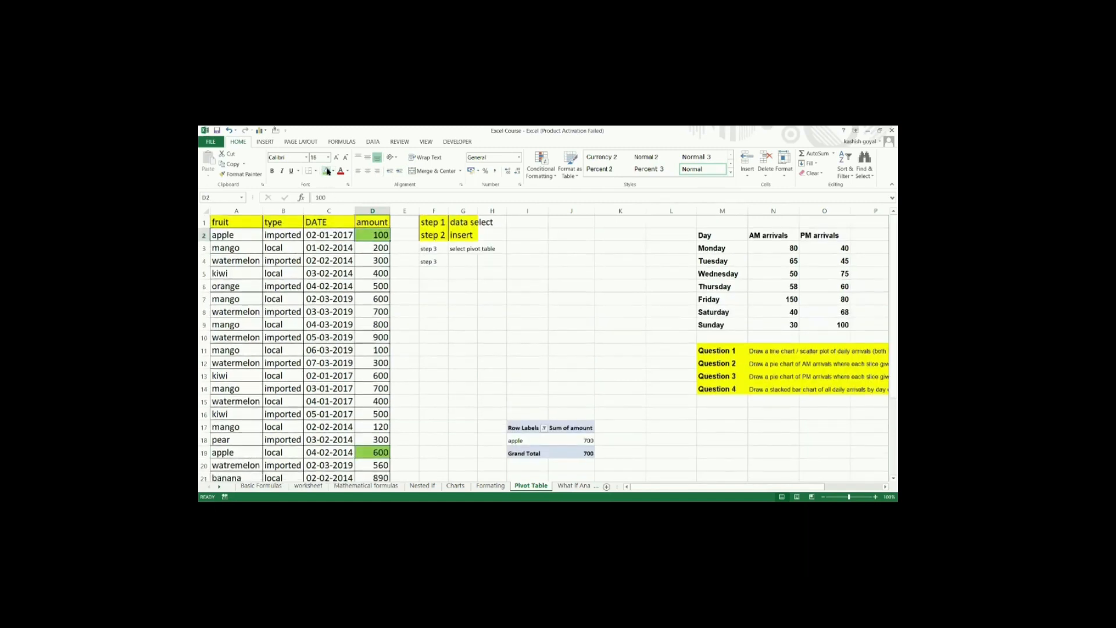
click(459, 344)
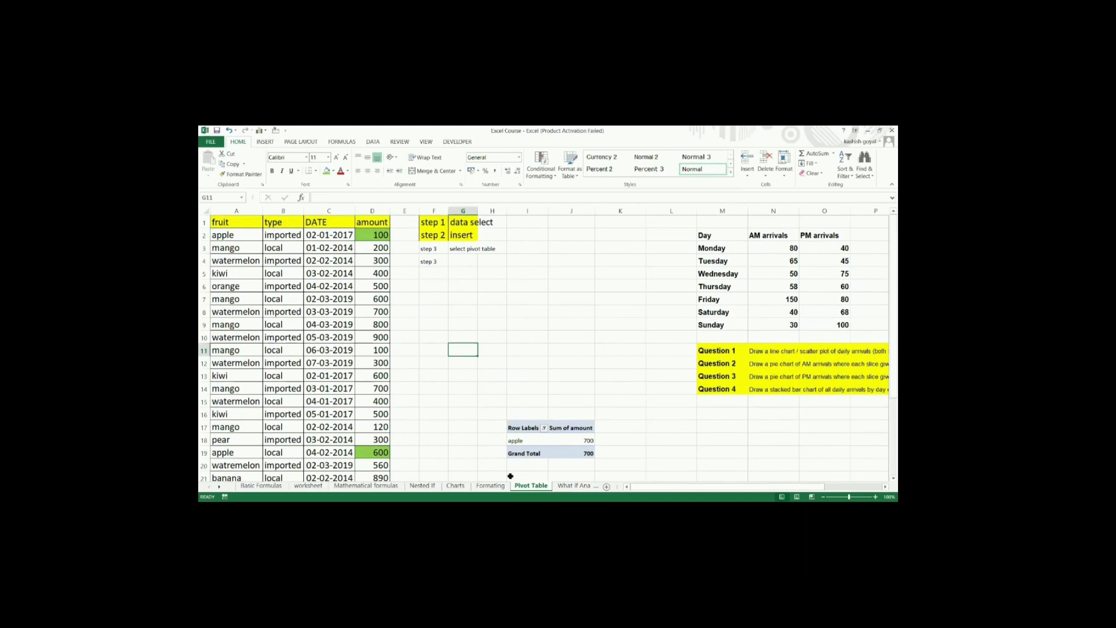
Step: Include banana along with apple in the PivotTable's row label filter
scroll(538, 430, down, 1)
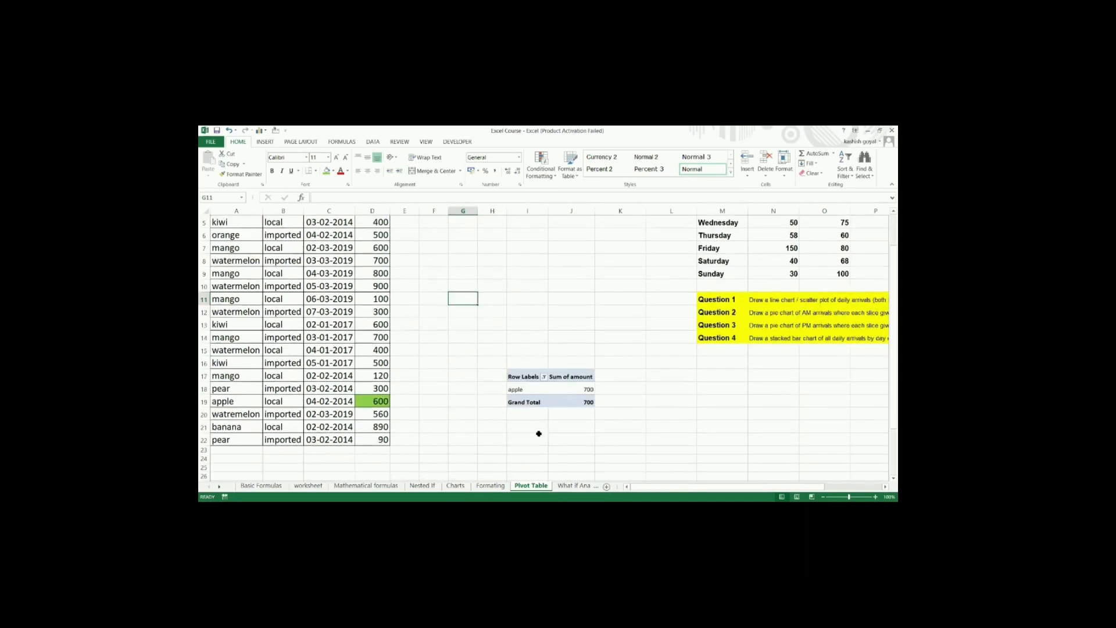
click(545, 377)
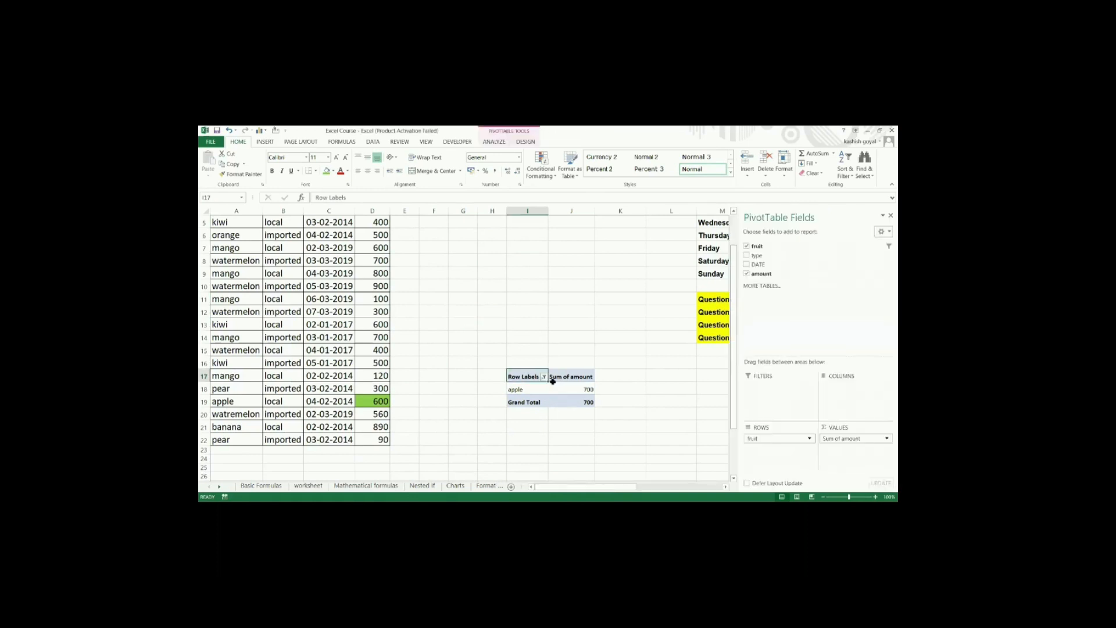
key(alt+Down)
click(452, 306)
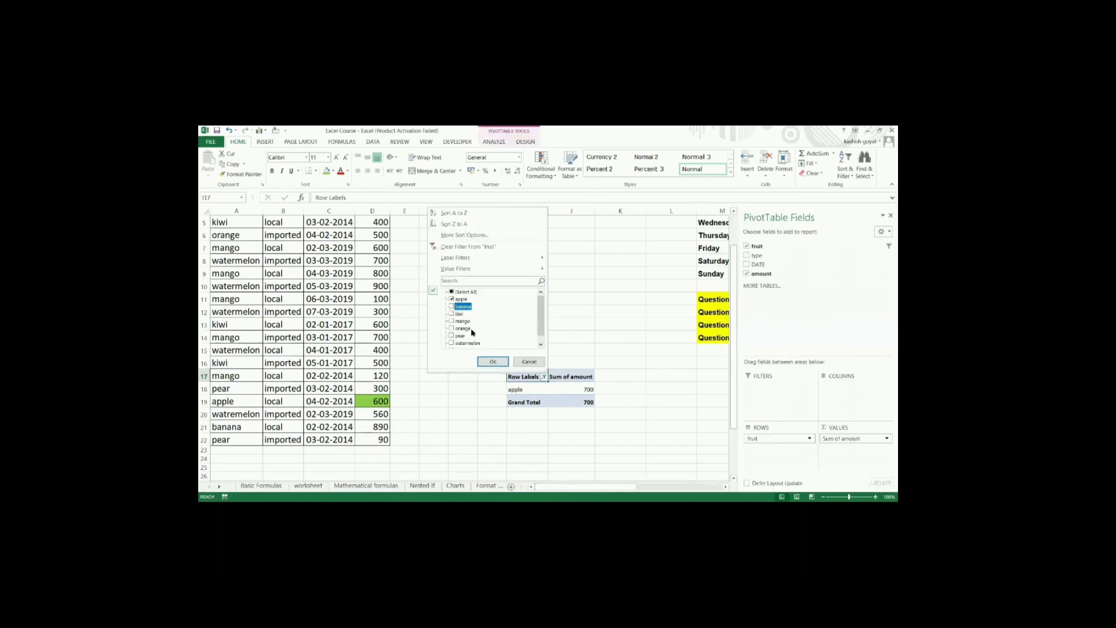
click(490, 362)
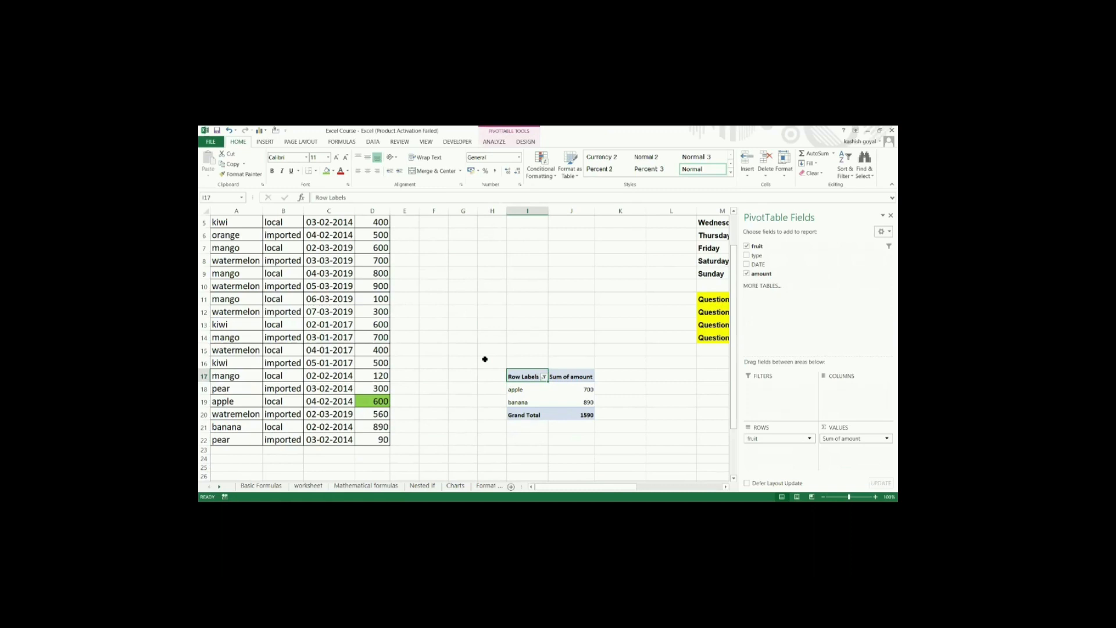
click(486, 386)
scroll(521, 355, down, 1)
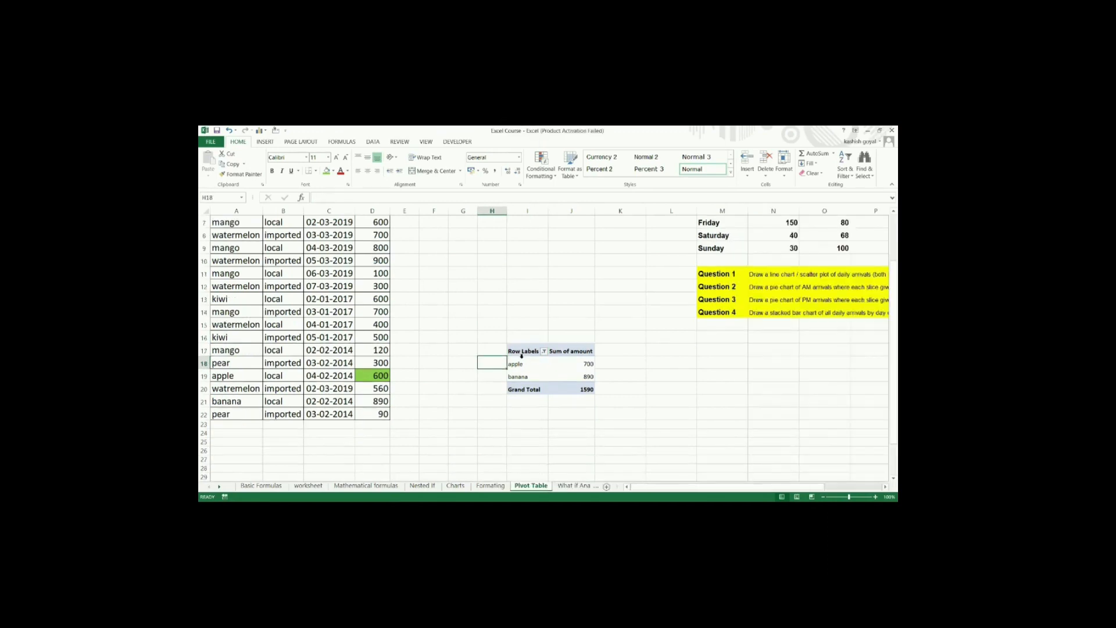
Step: Add the DATE field to the PivotTable's Columns area and filter the column labels to only 01-02-2014
drag(521, 363, 522, 377)
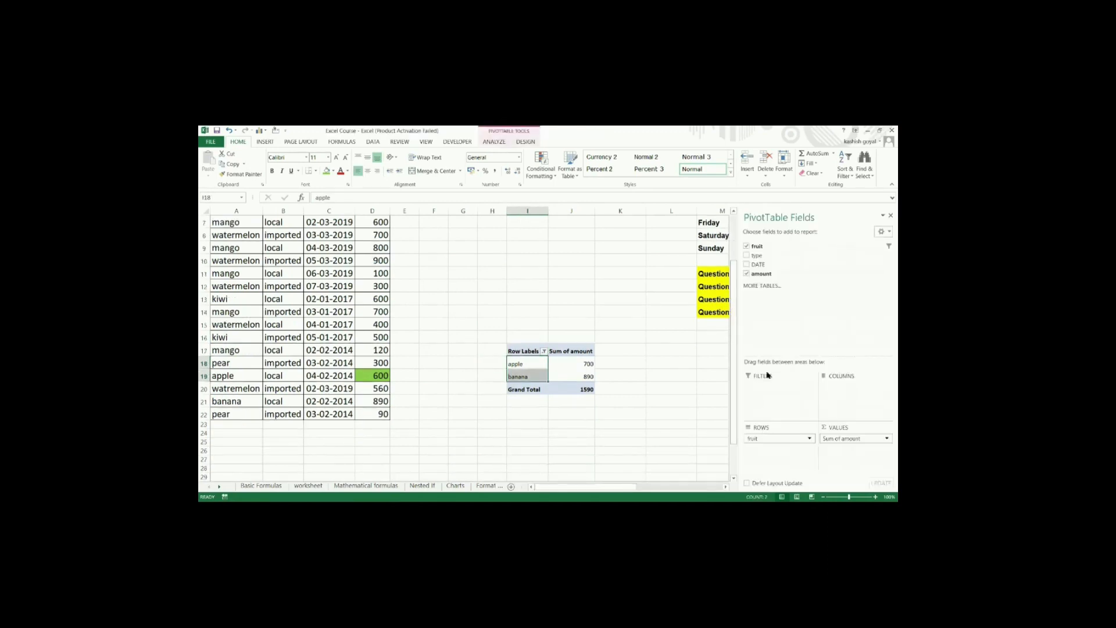
drag(757, 263, 846, 390)
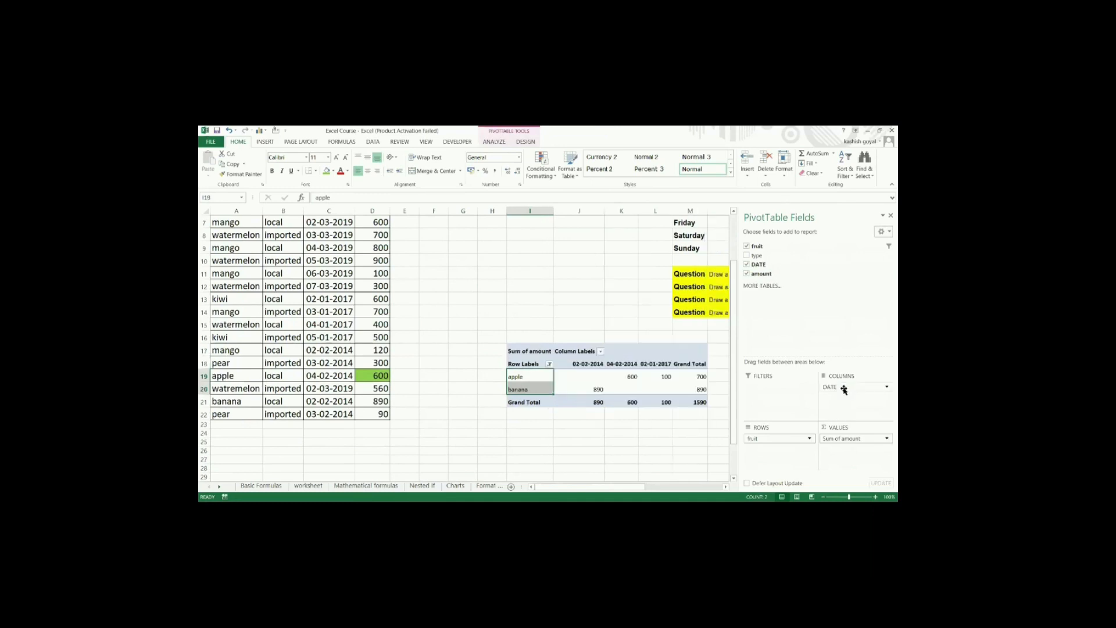
click(600, 351)
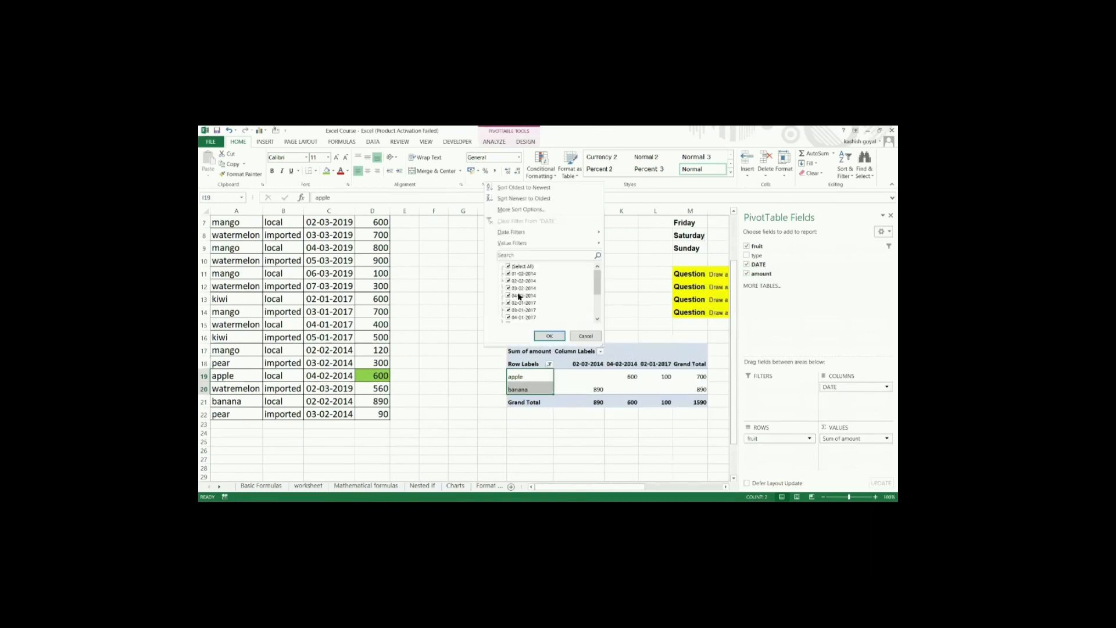
click(508, 269)
click(508, 273)
click(551, 336)
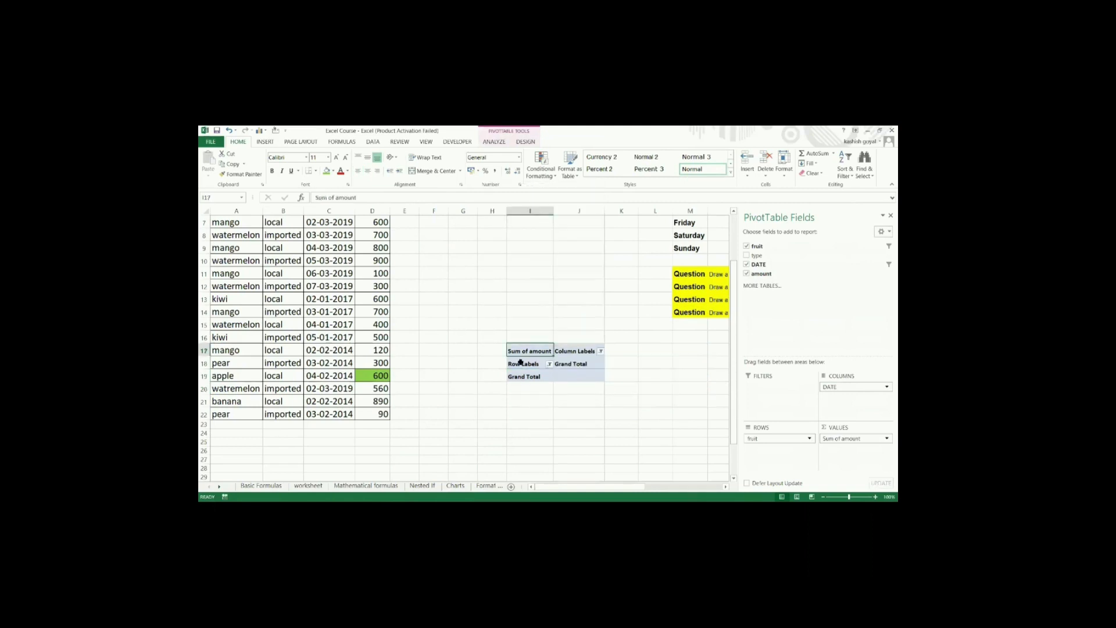
Step: Select all fruits in the PivotTable's row label filter
click(555, 365)
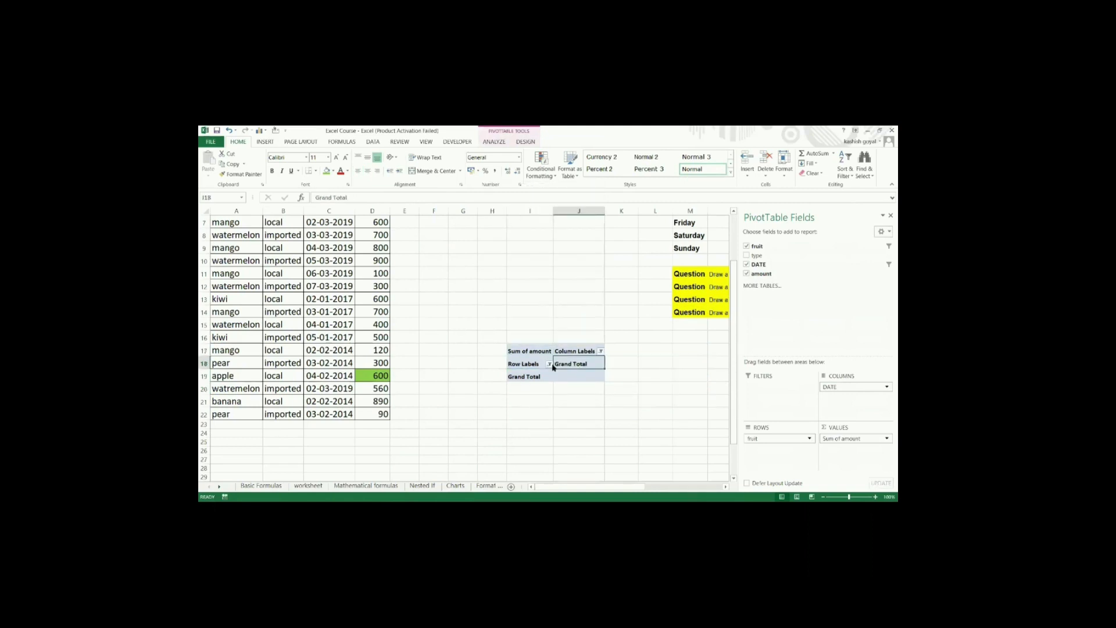
click(550, 364)
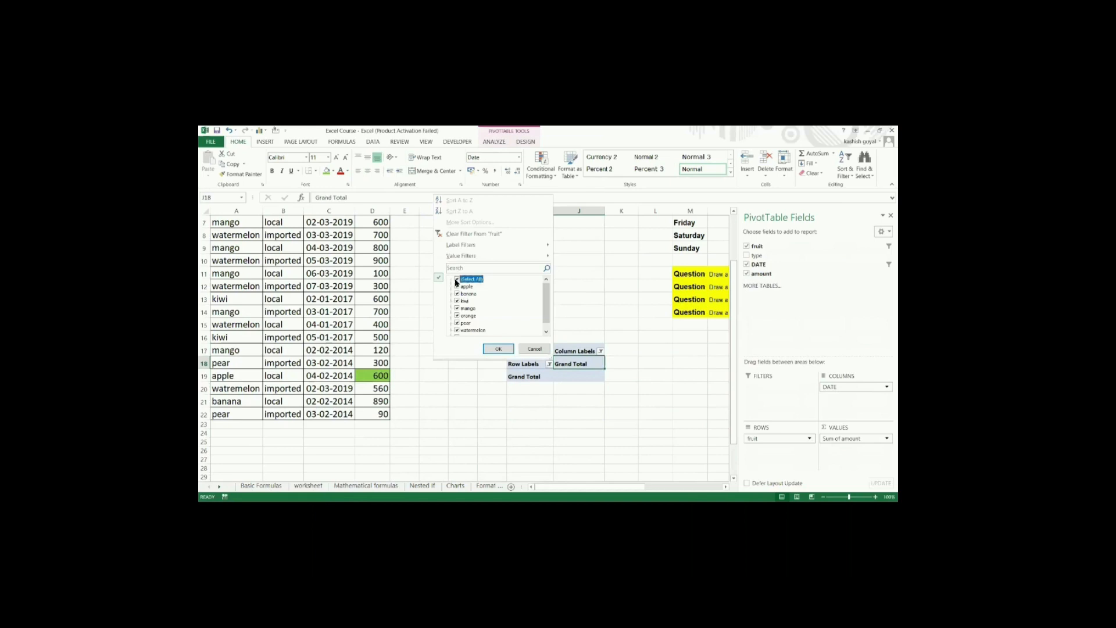
click(498, 348)
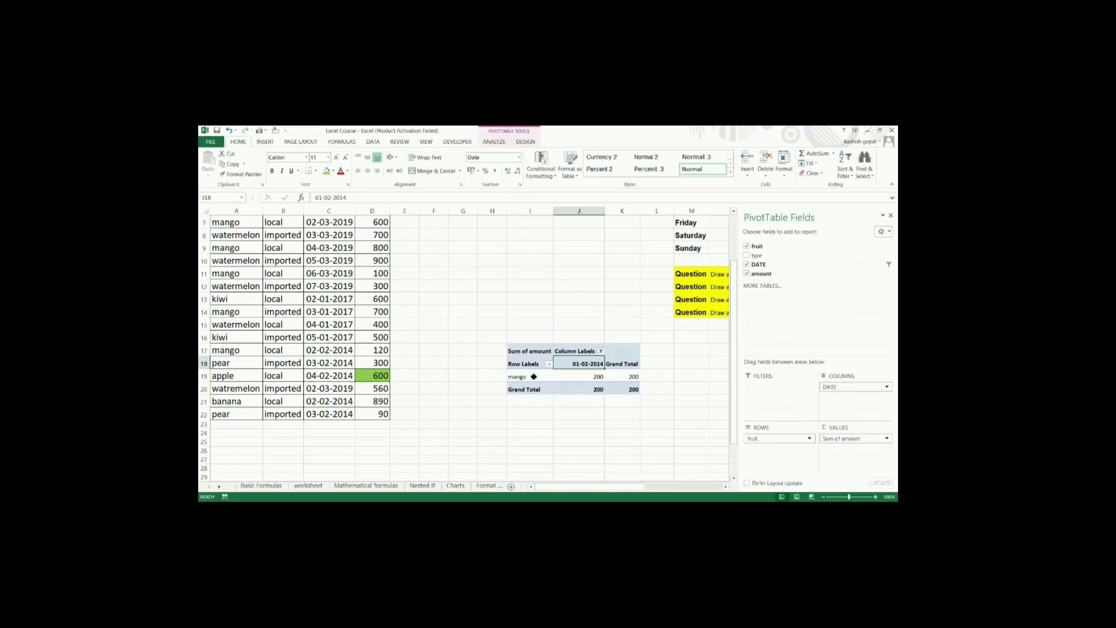
click(599, 379)
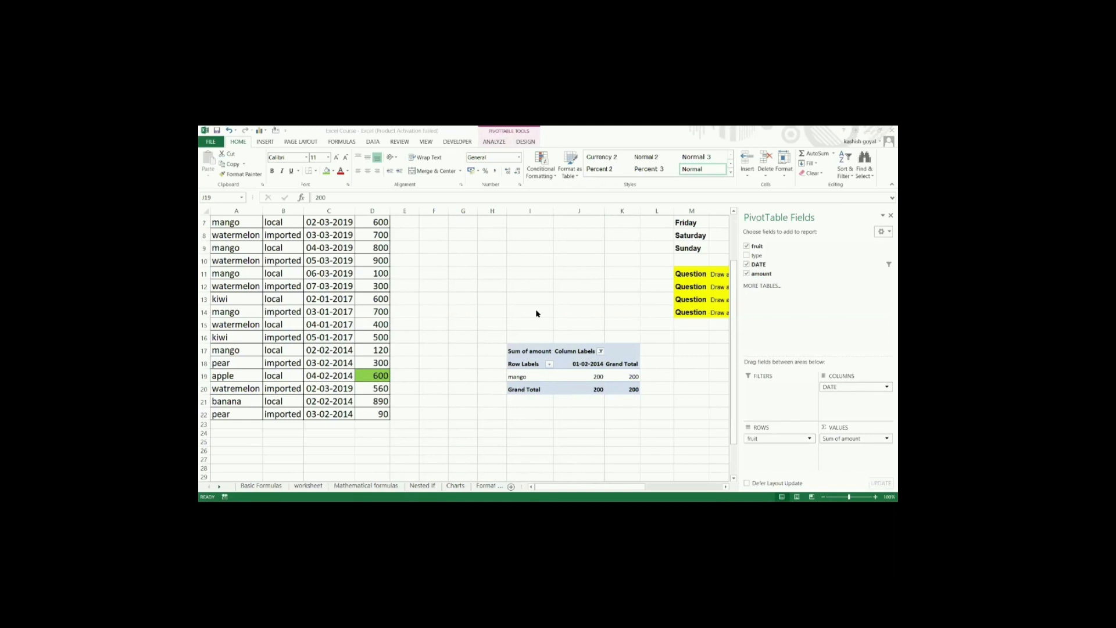
click(548, 337)
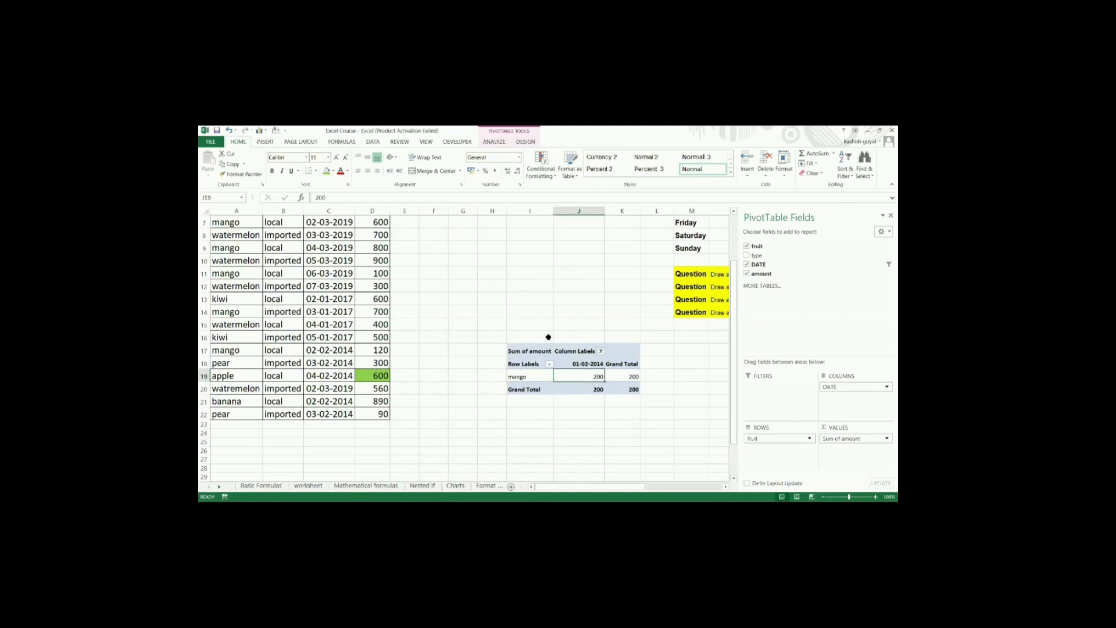
Step: Enter "sumif" in cell I9 and "sumifs" in cell I10 above the PivotTable
scroll(548, 337, up, 2)
click(529, 336)
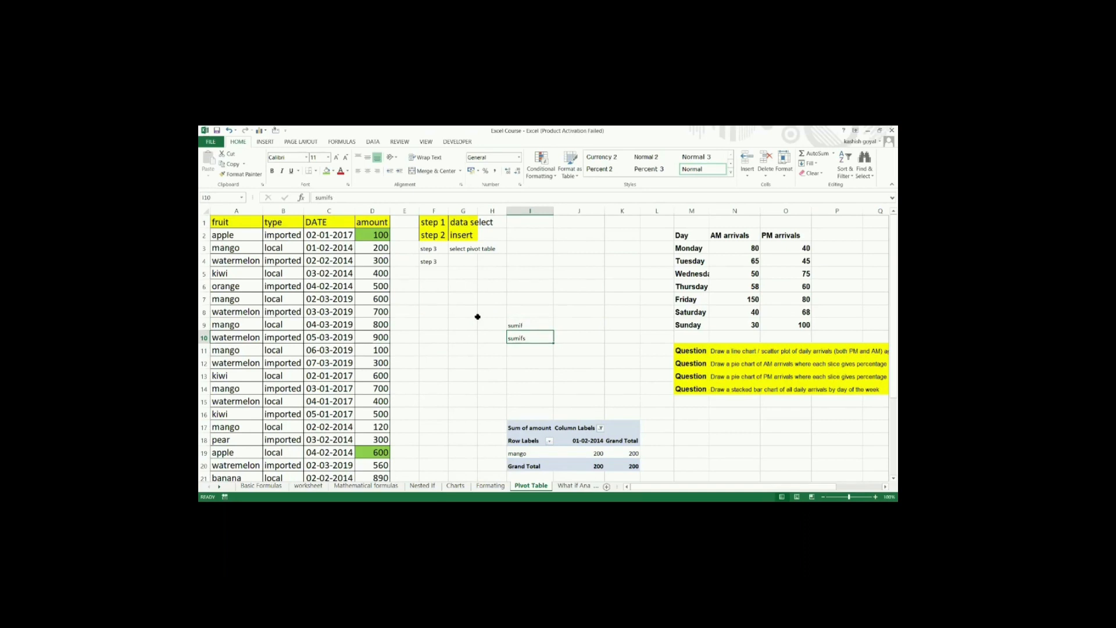
click(530, 320)
click(530, 333)
Step: Examine the finished PivotTable and the daily arrivals table with its chart questions on the same sheet
scroll(538, 412, down, 1)
scroll(539, 411, up, 1)
click(517, 386)
scroll(517, 382, down, 1)
scroll(517, 382, right, 1)
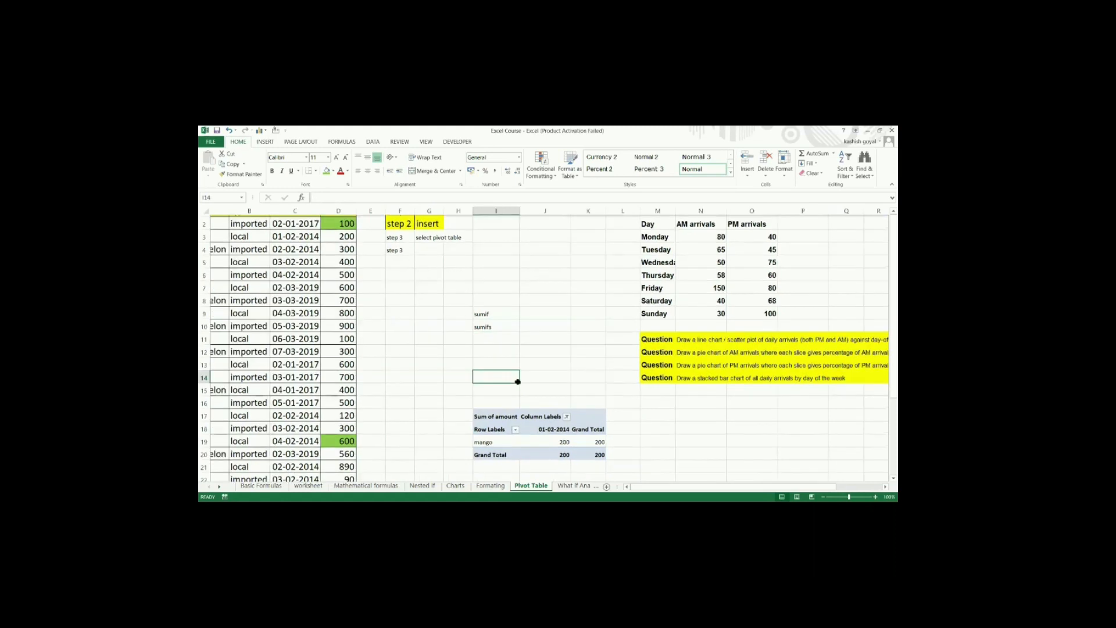
scroll(517, 382, right, 3)
scroll(517, 382, down, 1)
scroll(517, 382, up, 1)
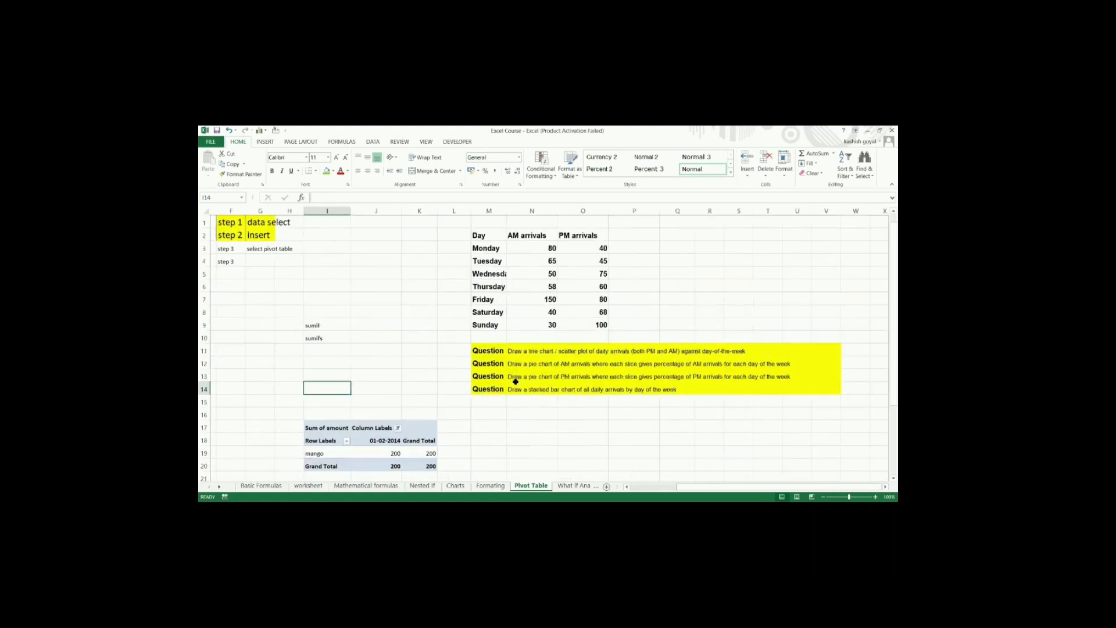